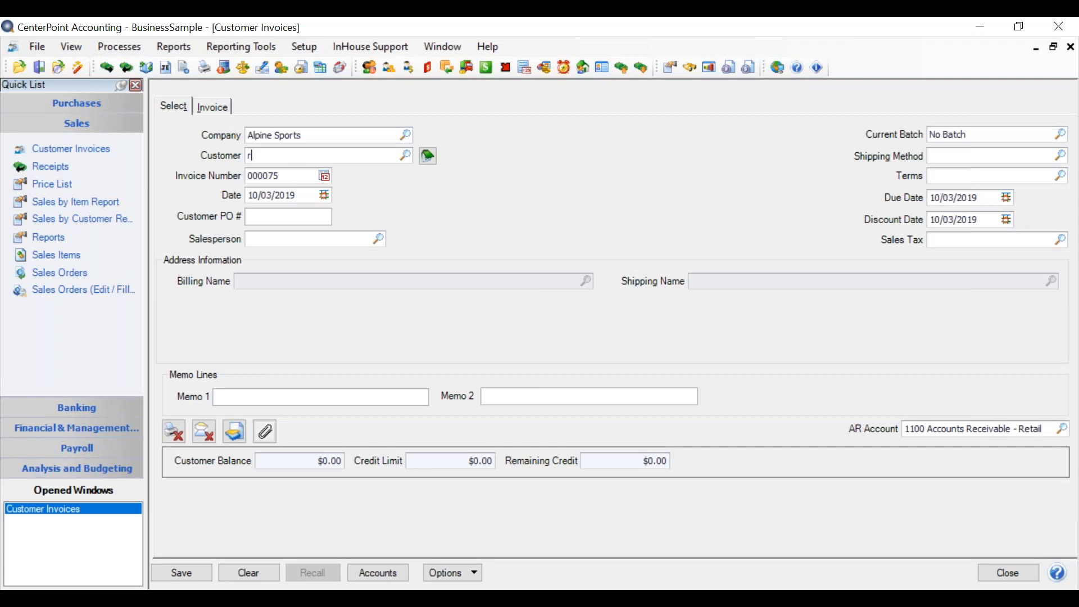
# Step: Review the header and line-entry pages of a standard invoice for Red Wing Bike Club and close it unsaved
pyautogui.press('Tab')
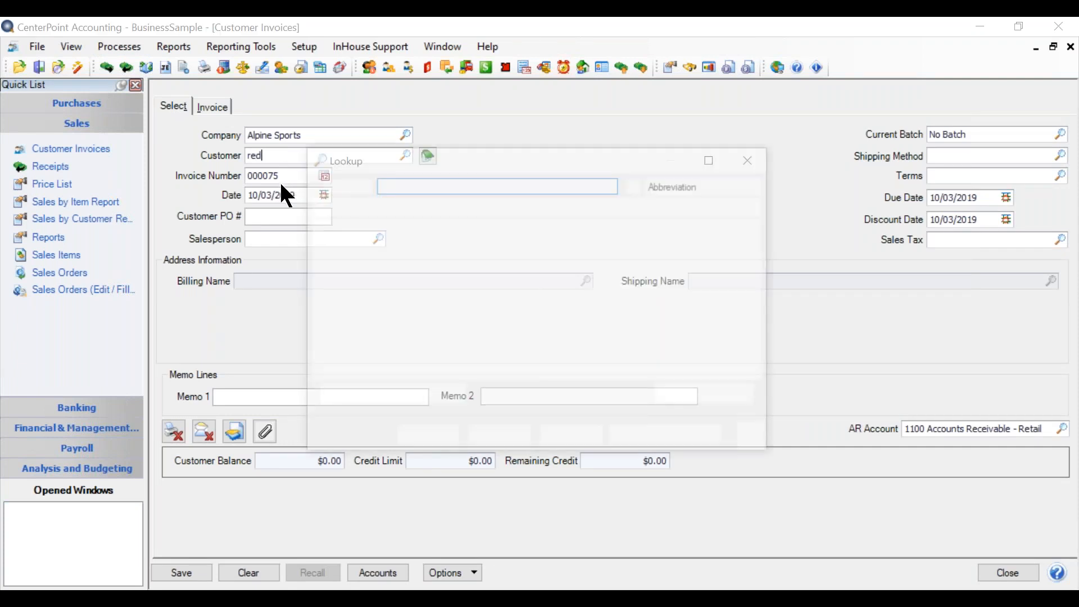
pyautogui.click(506, 440)
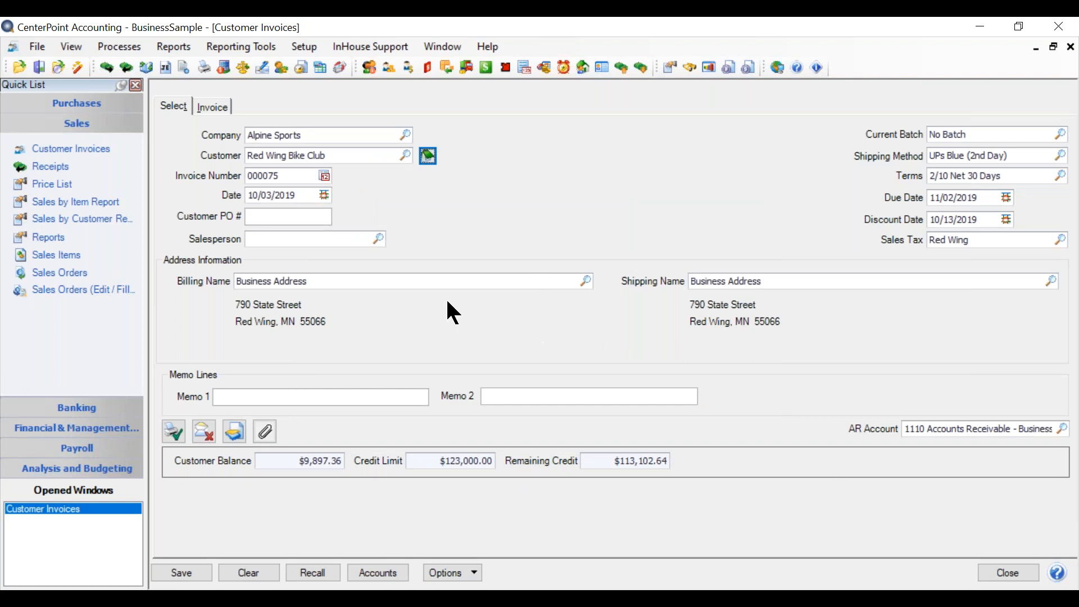
pyautogui.click(213, 108)
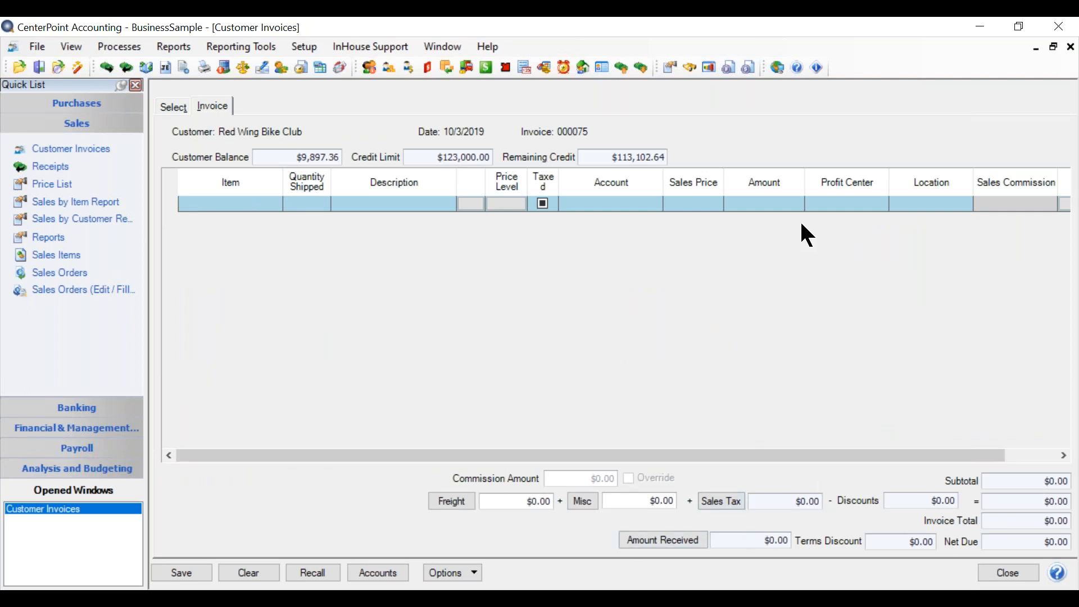
pyautogui.click(169, 105)
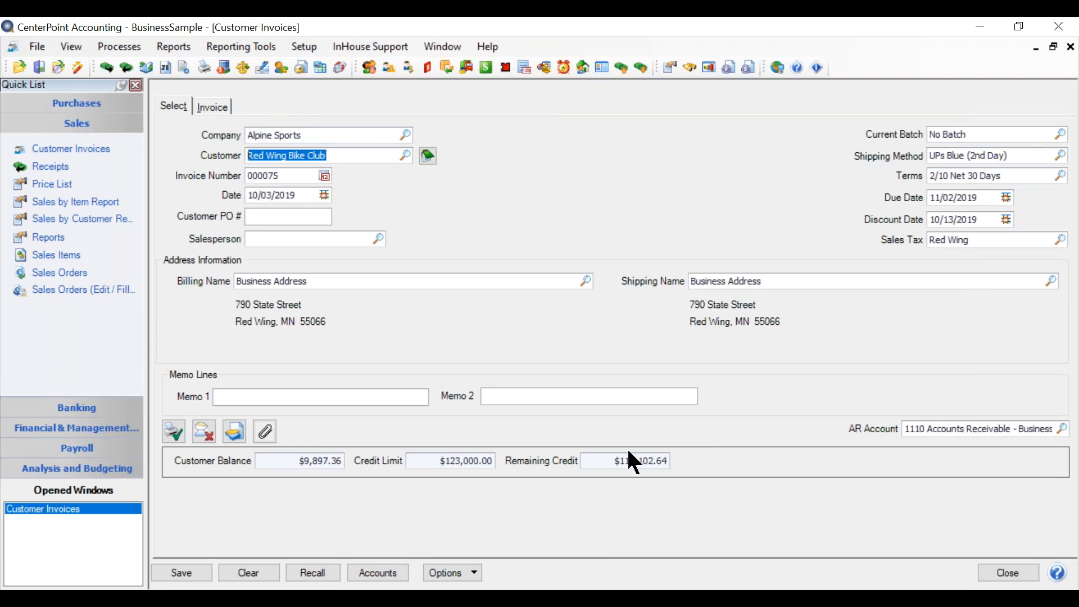
pyautogui.click(1016, 578)
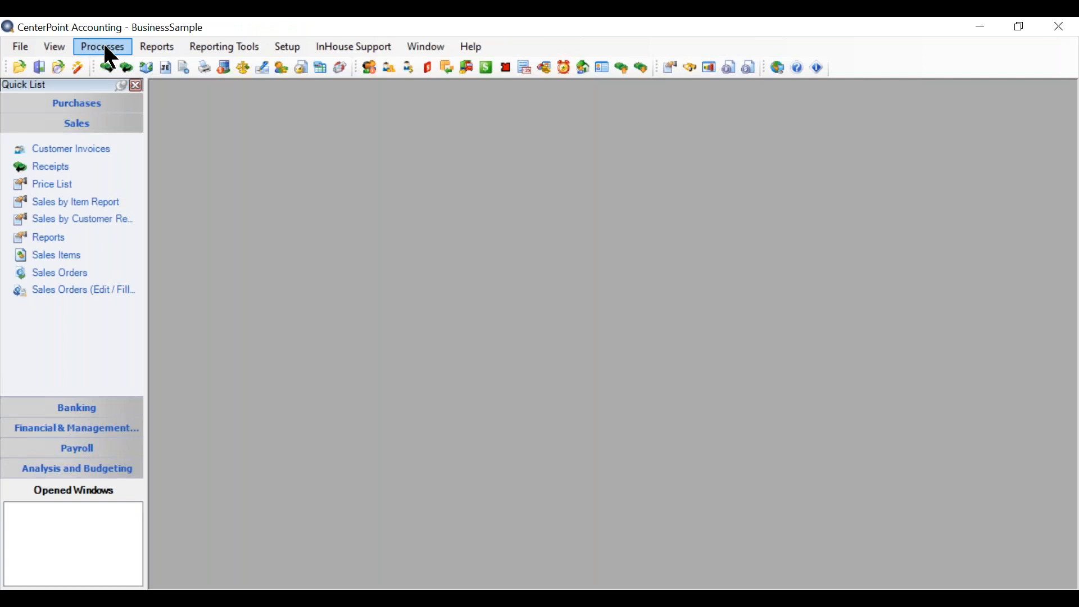
# Step: Open the Customer Invoices - Quick Entry form from the sales processes
pyautogui.click(107, 48)
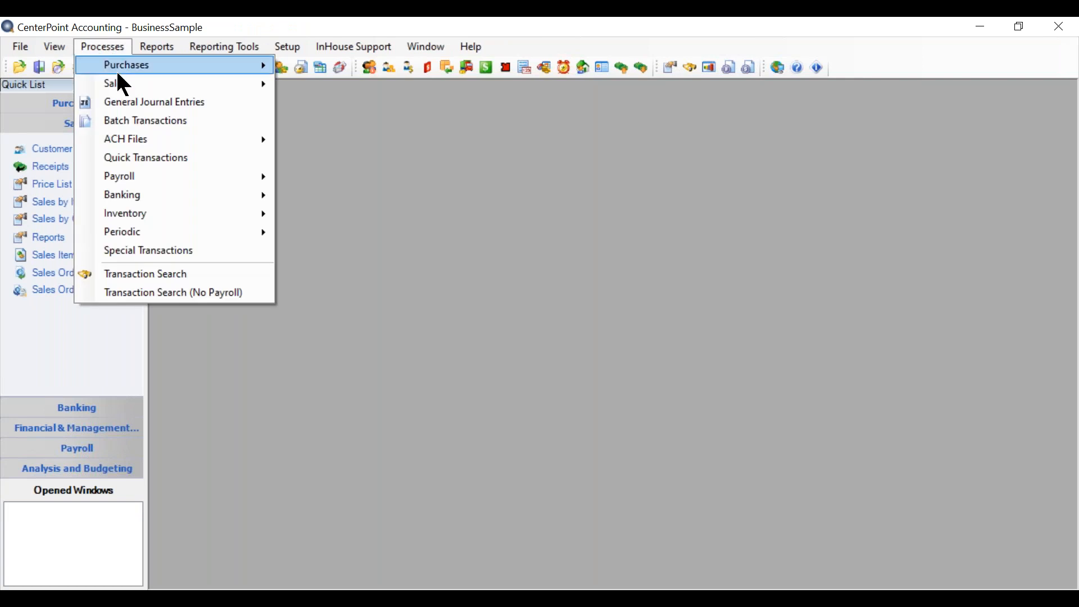
pyautogui.moveTo(116, 84)
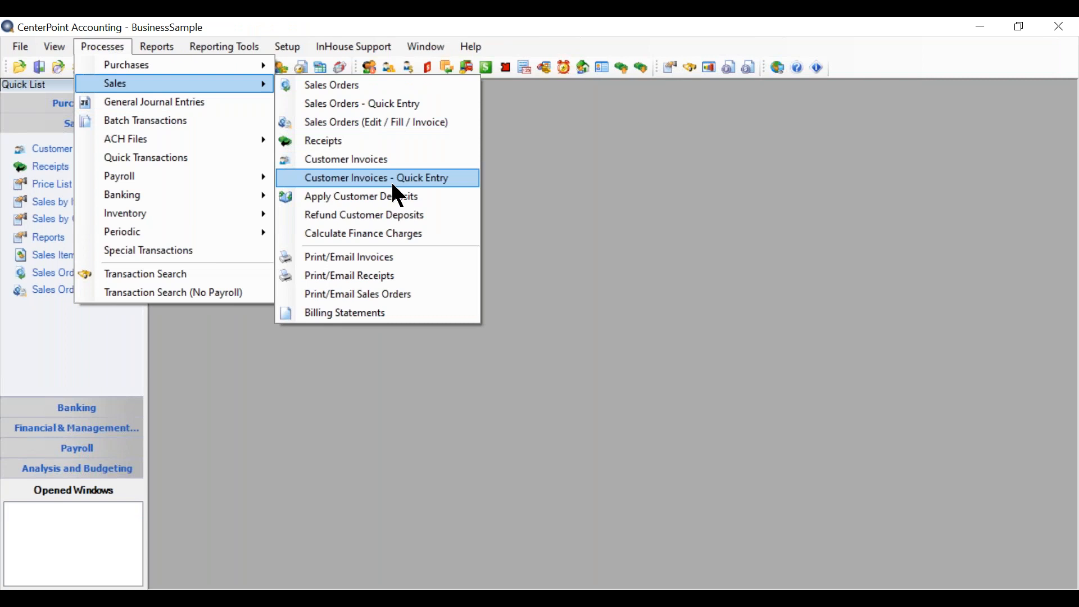
pyautogui.click(398, 195)
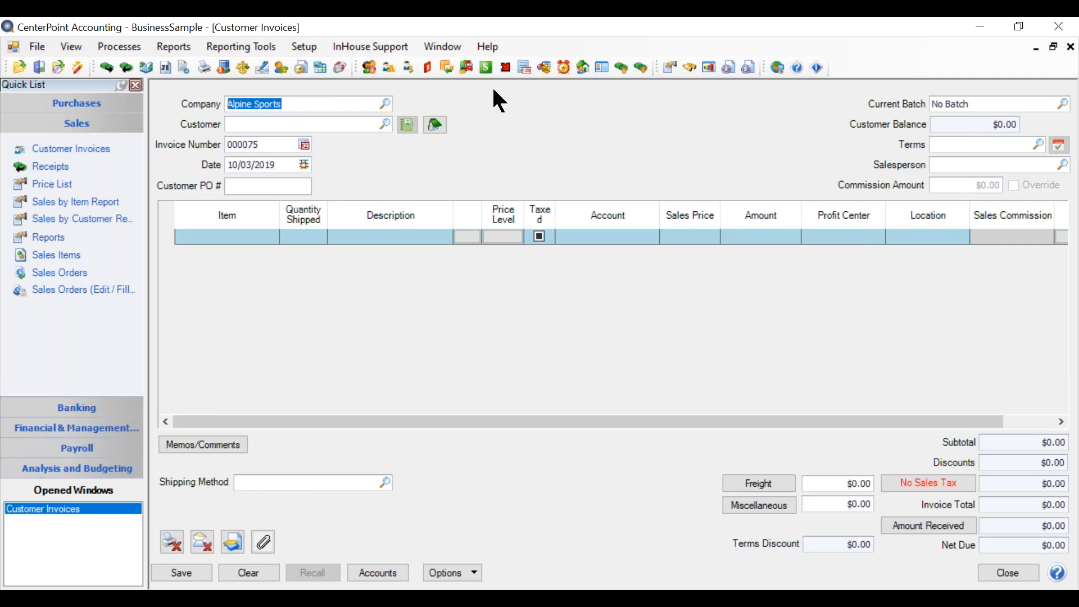
# Step: Add Customer Invoices - Quick Entry from the Sales processes to the Sales group of the Quick List
pyautogui.rightClick(113, 133)
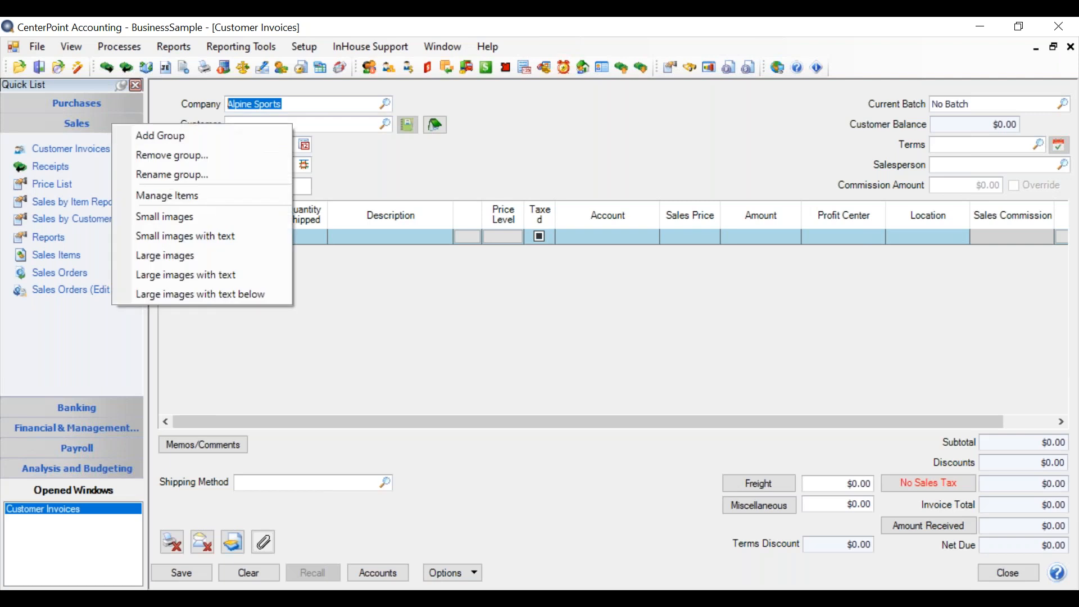
pyautogui.click(139, 198)
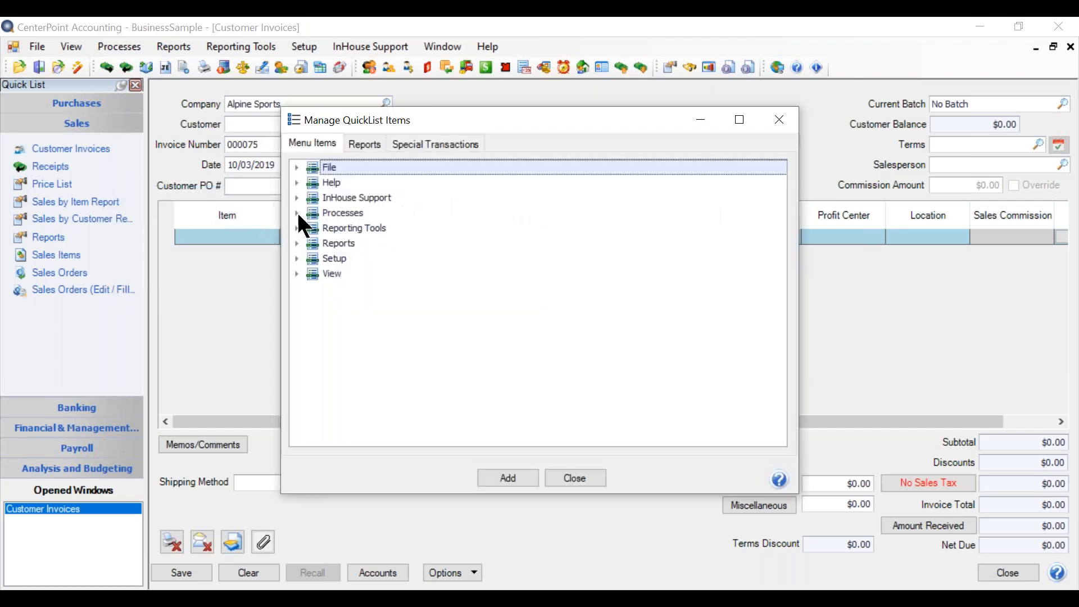
pyautogui.click(296, 213)
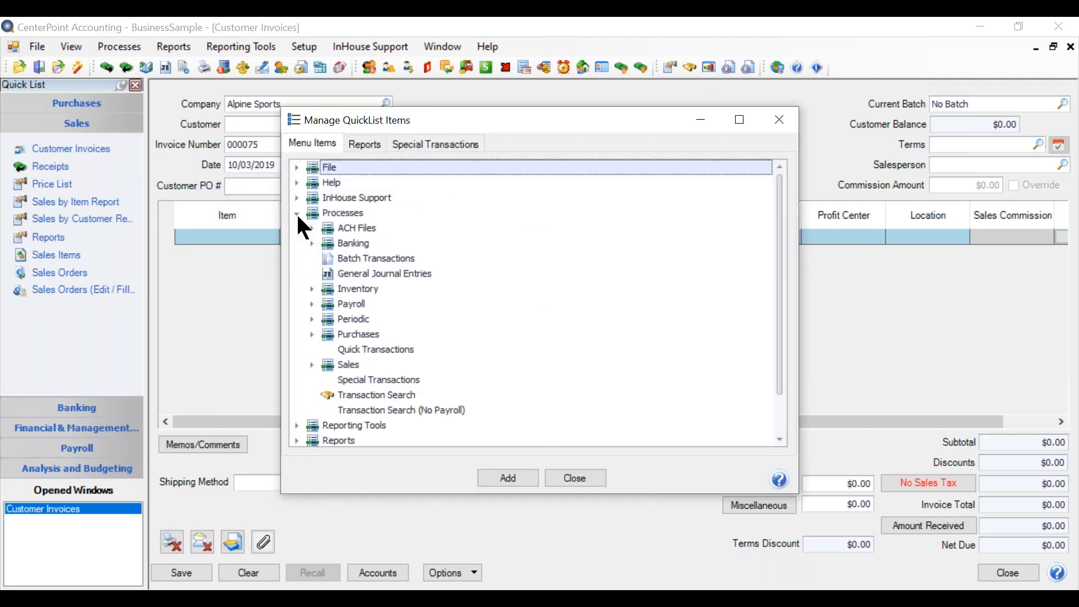
pyautogui.click(311, 365)
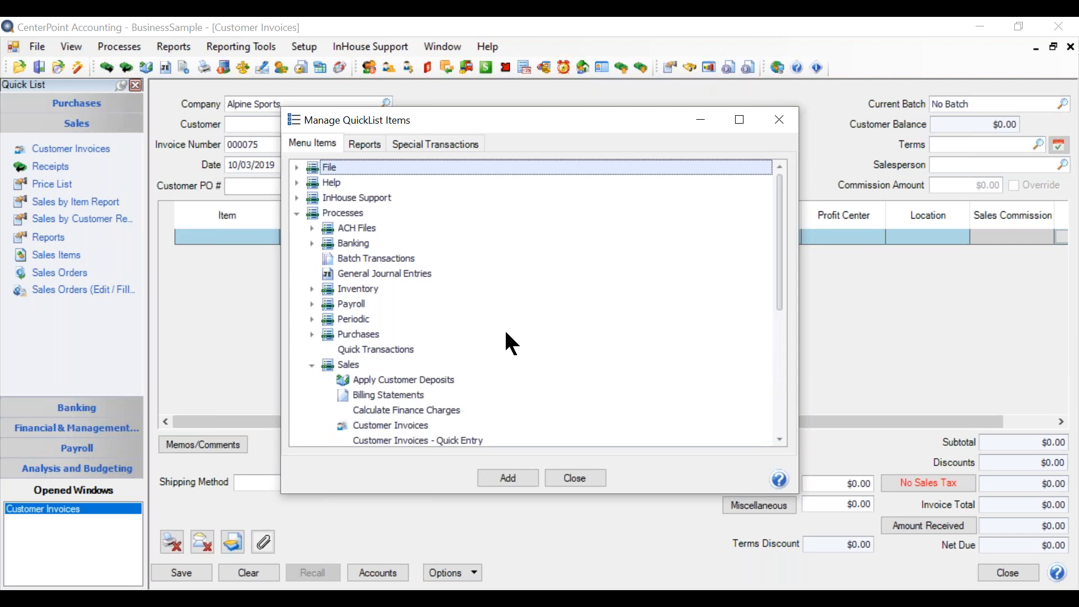
pyautogui.scroll(-2, 504, 328)
pyautogui.click(452, 349)
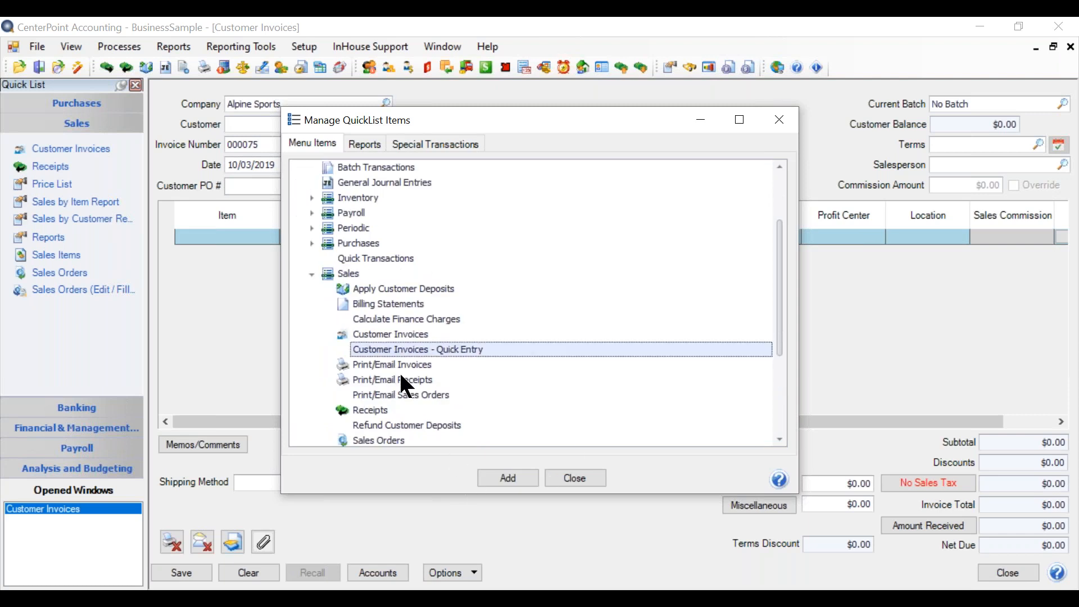
pyautogui.click(506, 475)
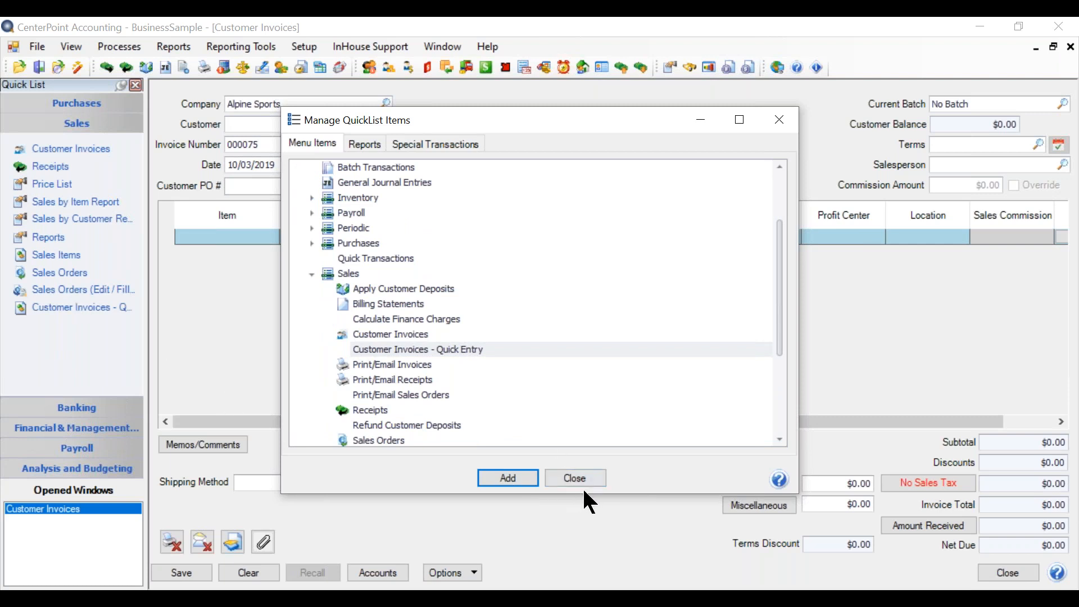
pyautogui.click(597, 484)
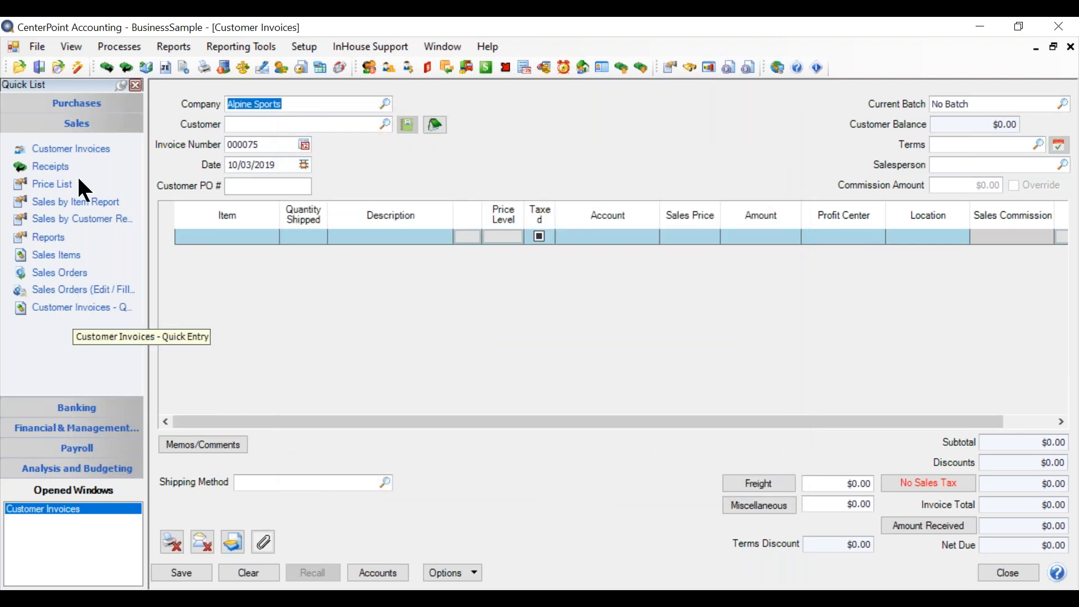
pyautogui.rightClick(92, 151)
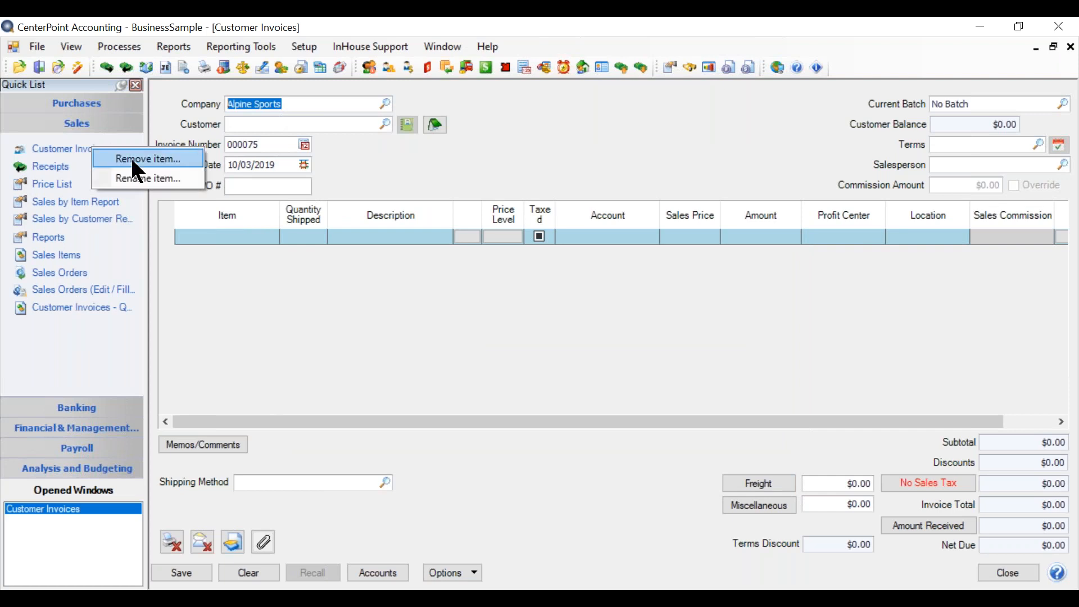
pyautogui.click(646, 375)
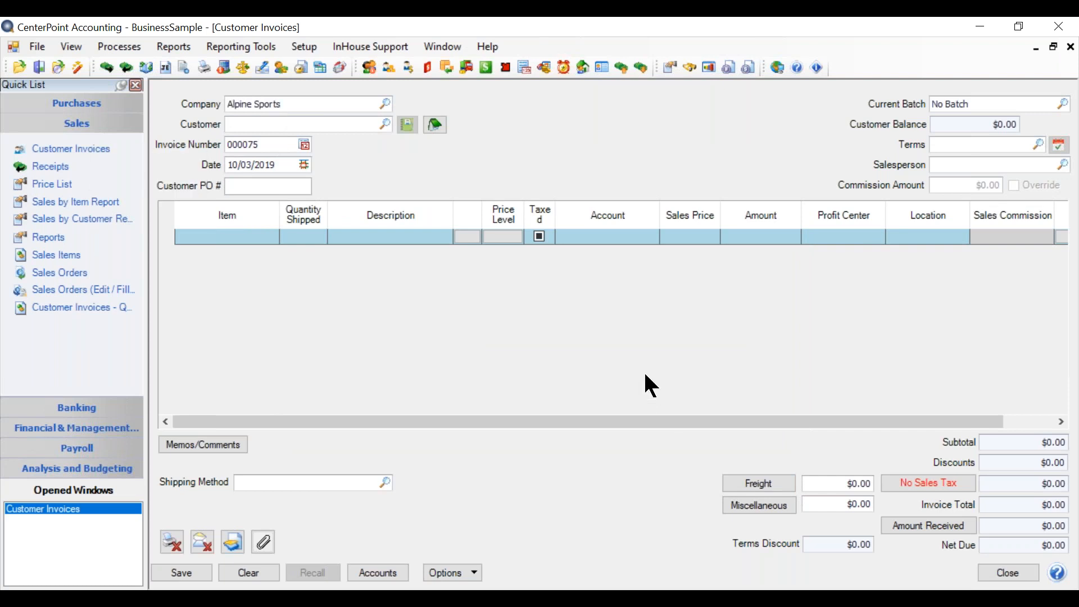
# Step: Look up "red" and select Red Wing Bike Club as the quick-entry invoice's customer
pyautogui.click(323, 104)
pyautogui.click(323, 104)
pyautogui.press('Tab')
pyautogui.write('red')
pyautogui.press('Tab')
pyautogui.click(494, 434)
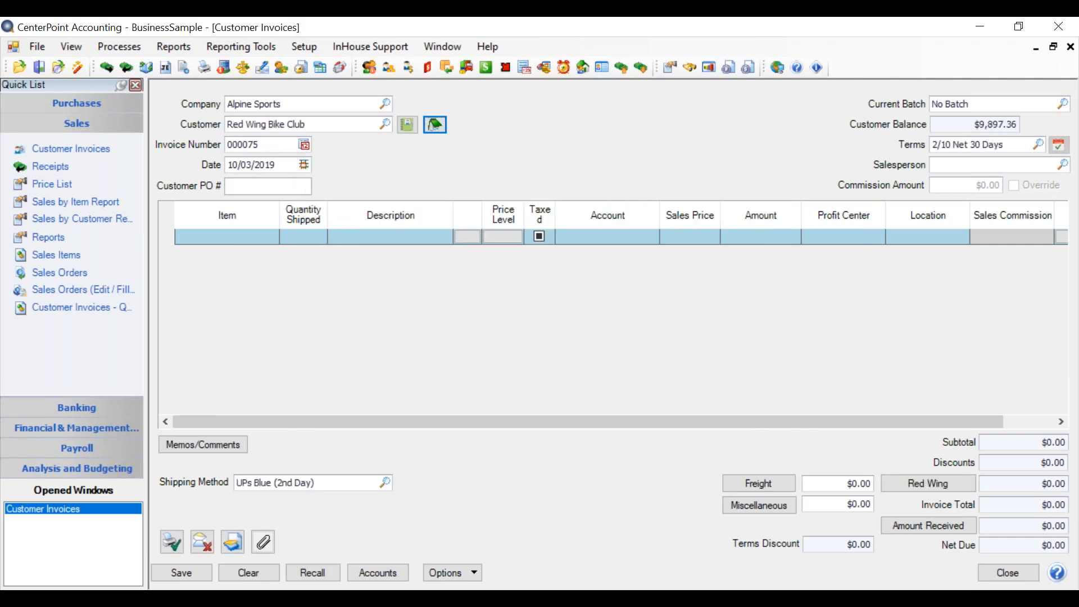
# Step: Review the customer's billing and shipping addresses and the sales tax assigned to the invoice
pyautogui.click(497, 235)
pyautogui.click(408, 124)
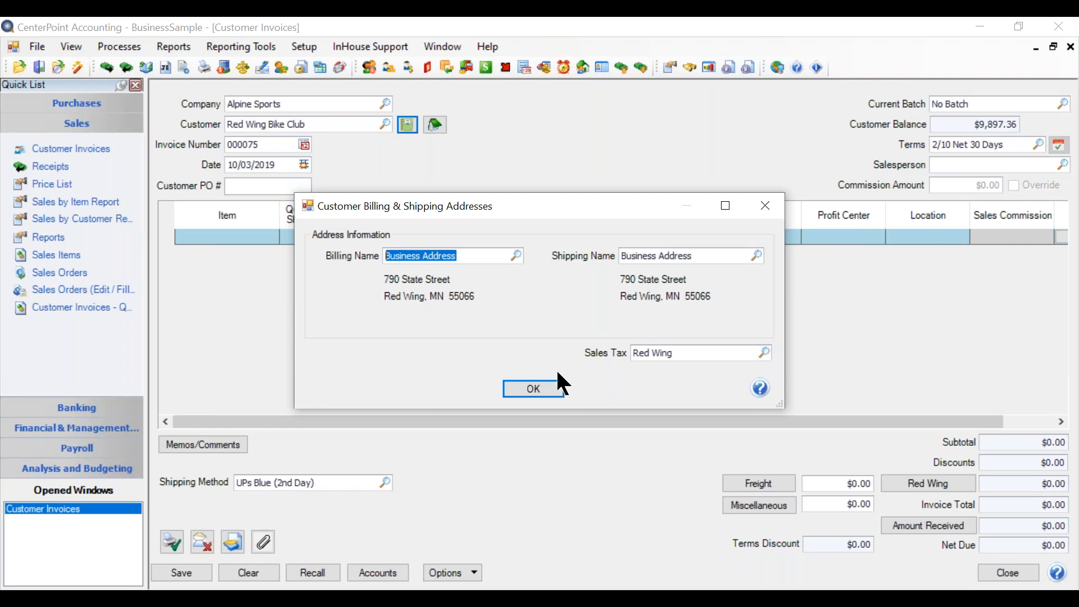
pyautogui.click(537, 385)
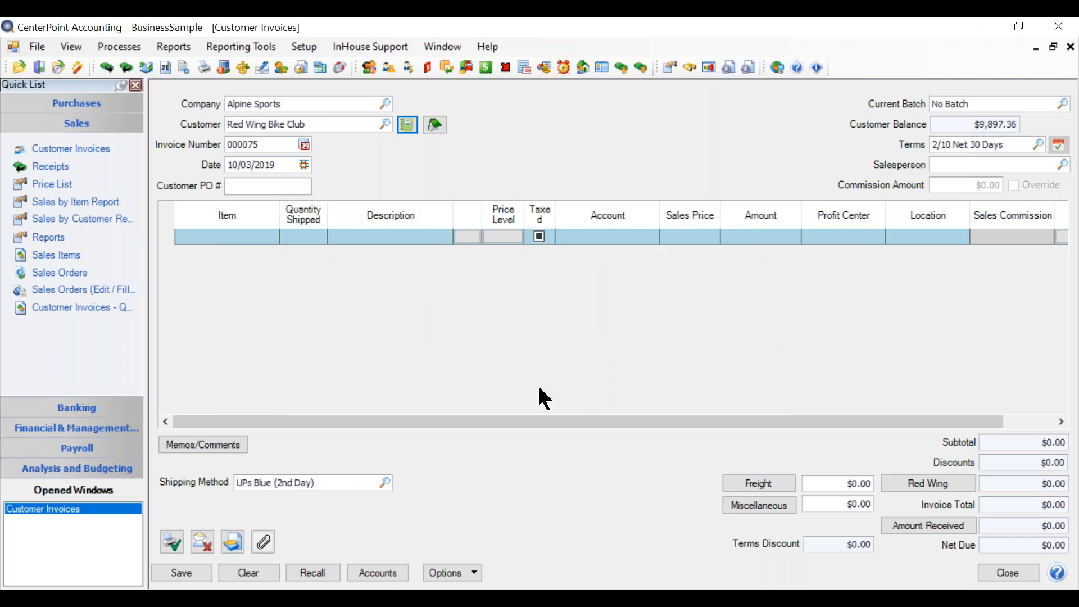
# Step: Add a date-stamped entry reading "This is a note" to the customer's additional notes
pyautogui.press('Tab')
pyautogui.click(441, 131)
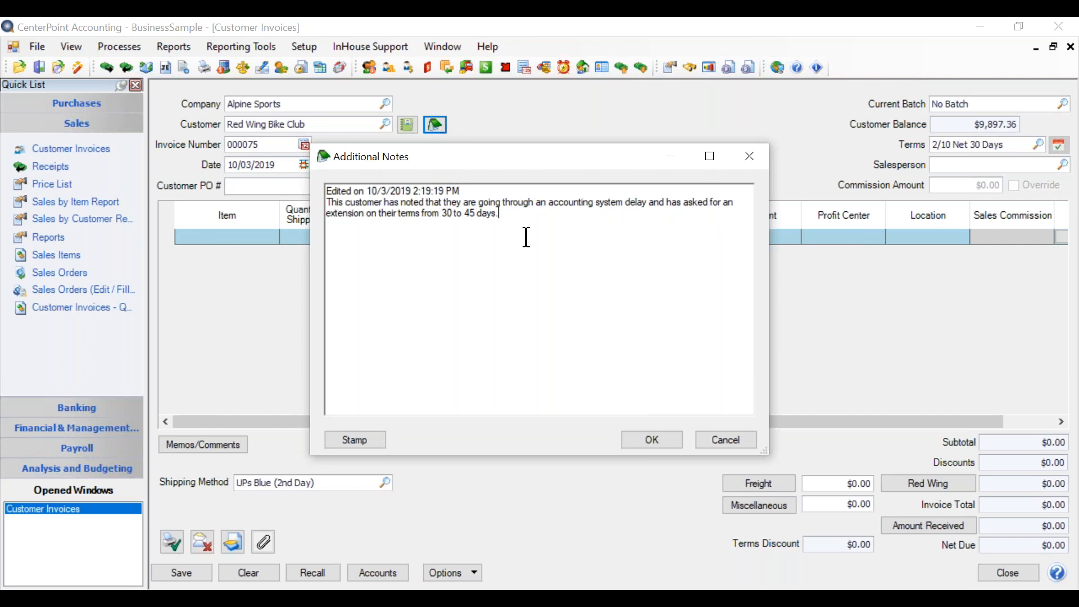
pyautogui.click(364, 442)
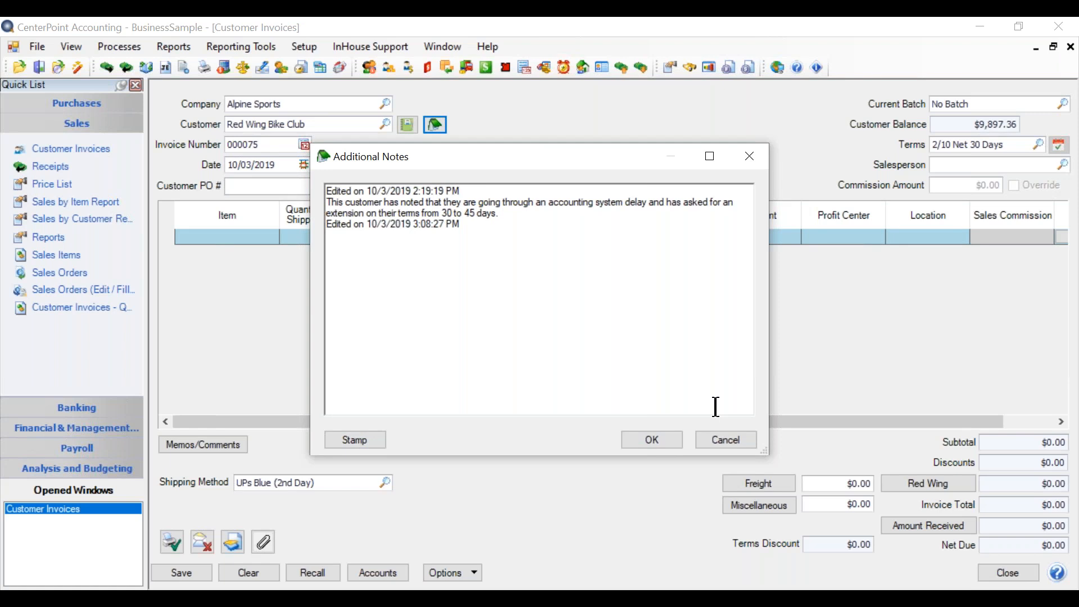
pyautogui.write('This is a note')
# Step: Delete the newly stamped entry from the customer's additional notes and accept the notes
pyautogui.moveTo(330, 227); pyautogui.dragTo(337, 246)
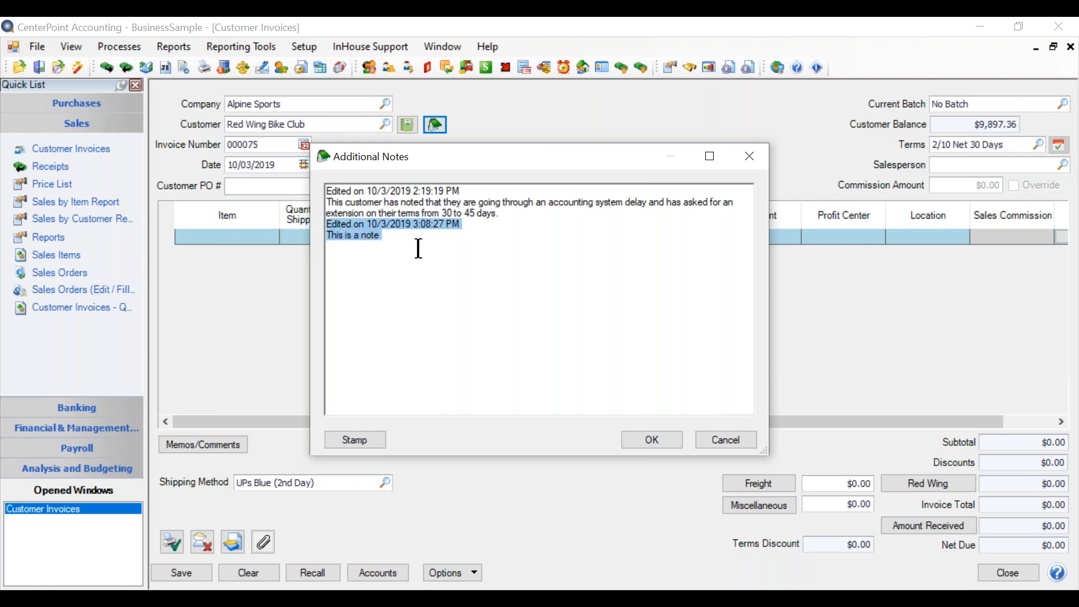
pyautogui.press('Delete')
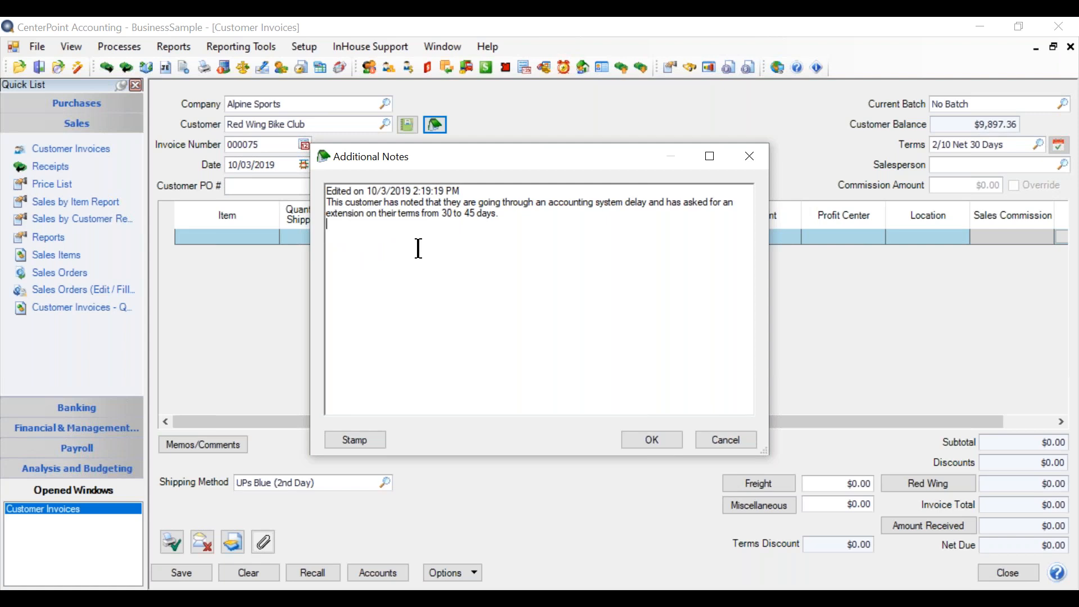
pyautogui.click(636, 443)
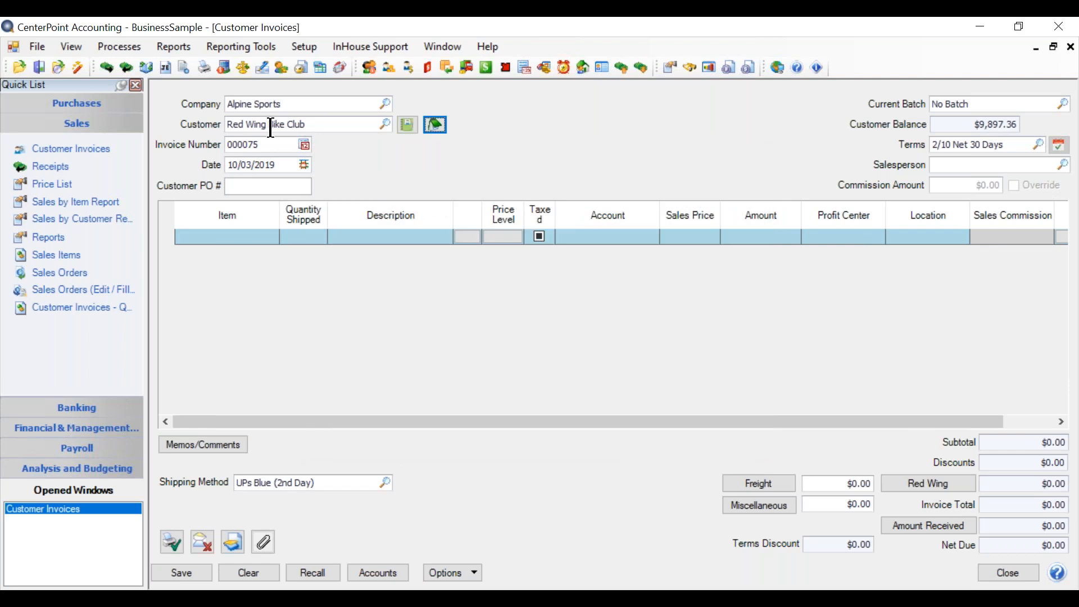
# Step: Open the customer's record for editing, check the Print Notes on forms option, and save the record
pyautogui.click(356, 126)
pyautogui.rightClick(355, 125)
pyautogui.click(406, 155)
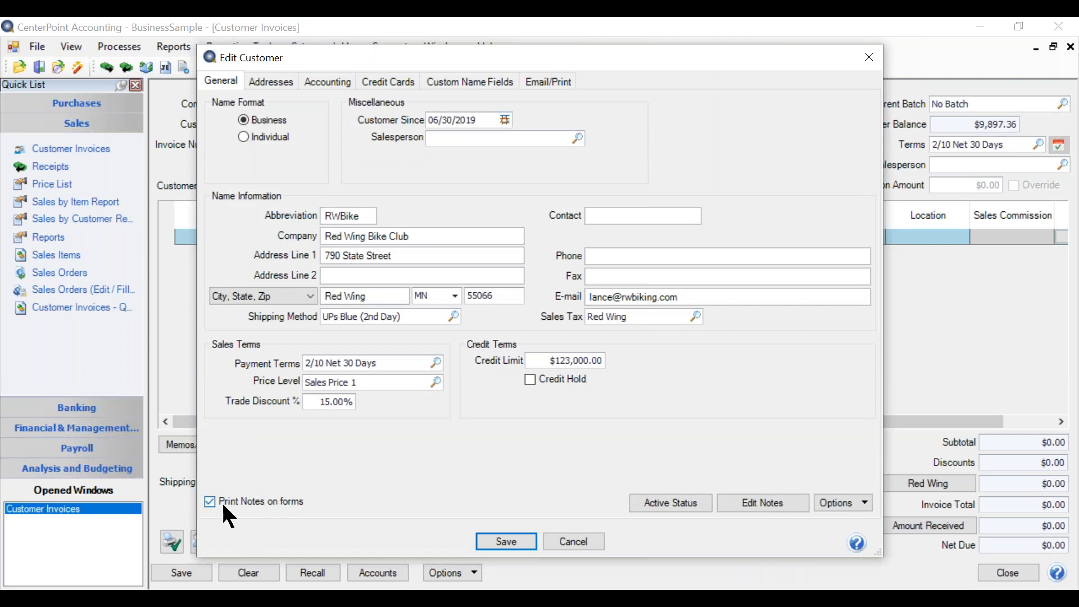
pyautogui.click(506, 542)
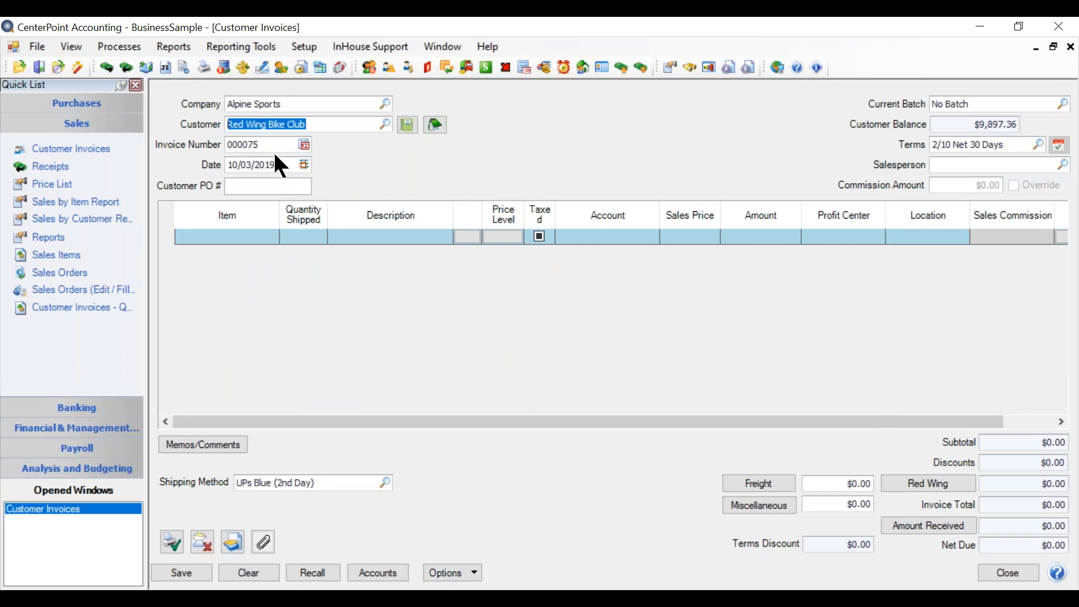
# Step: Accept the default invoice number and date, and enter the customer's purchase order number
pyautogui.press('Tab')
pyautogui.press('Tab')
pyautogui.press('Tab')
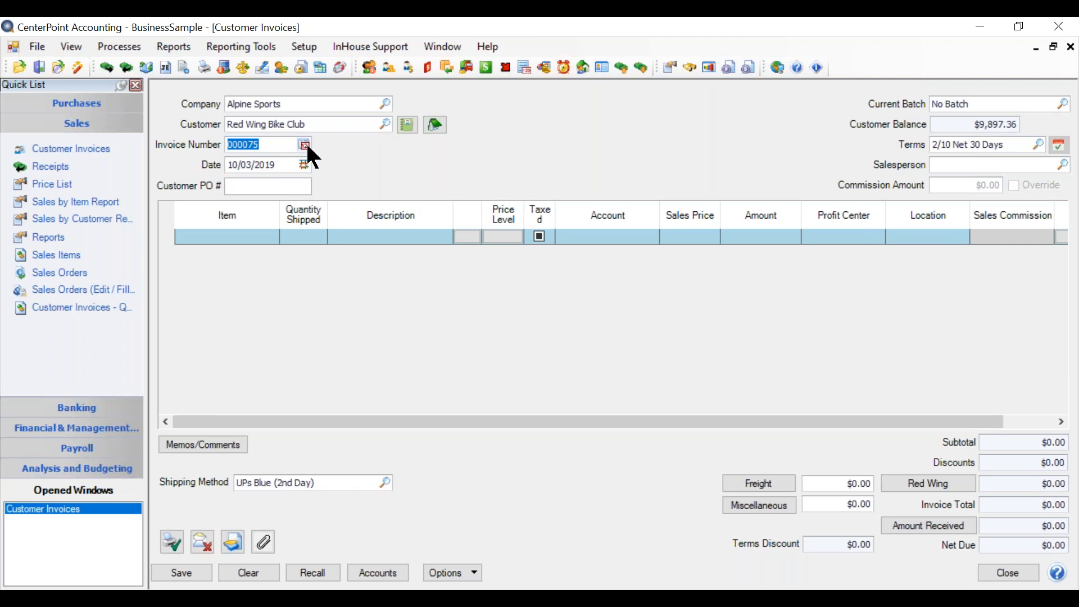
pyautogui.press('Tab')
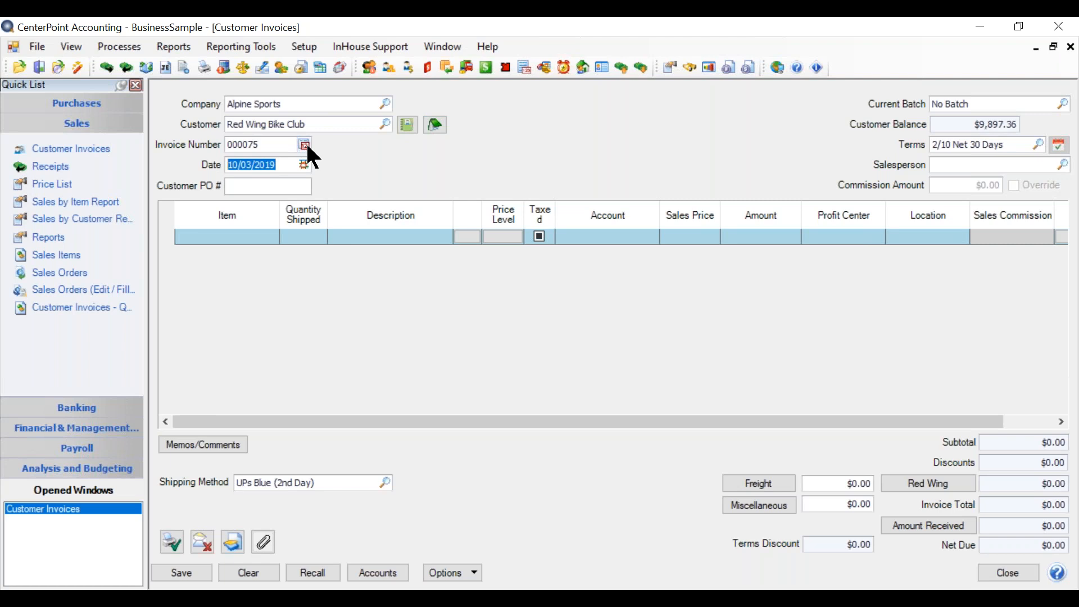
pyautogui.press('Tab')
pyautogui.write('08325')
pyautogui.press('Tab')
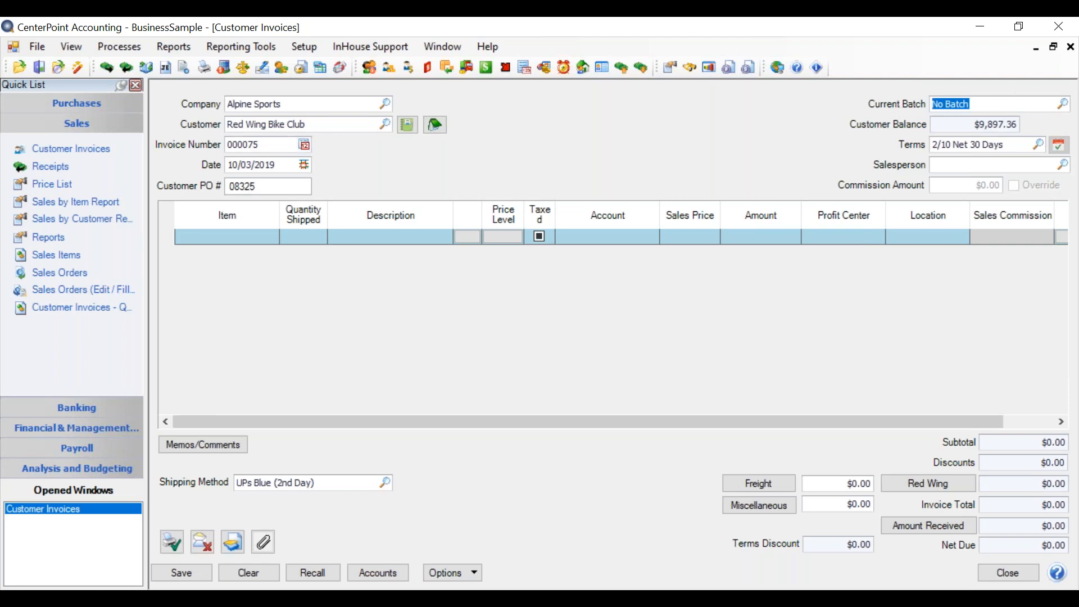
# Step: Accept the No Batch setting and choose 2/10 Net 30 Days as the invoice's payment terms
pyautogui.press('Tab')
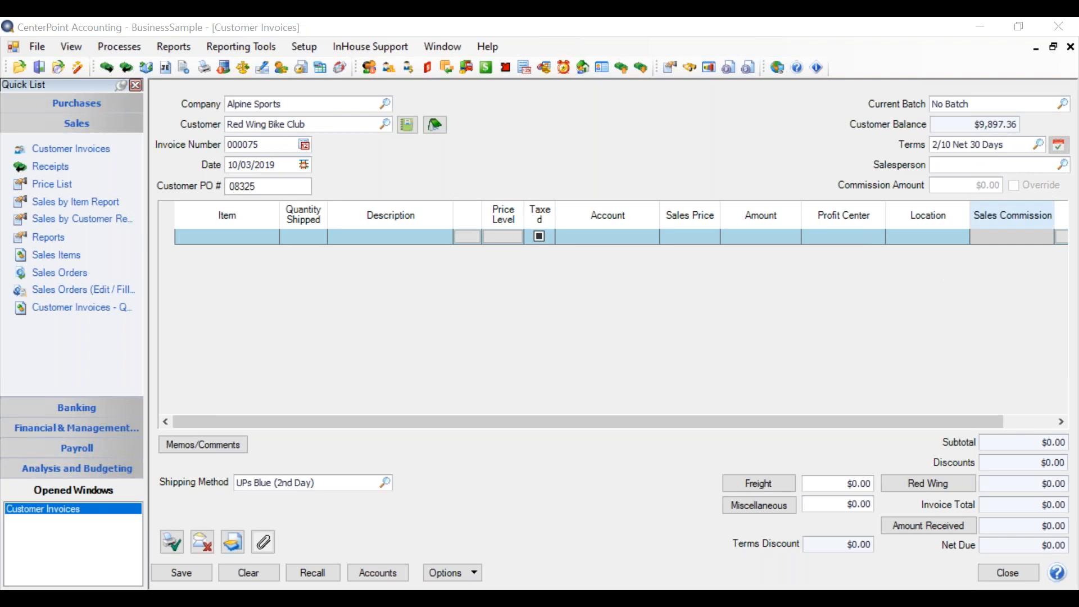
pyautogui.click(1038, 144)
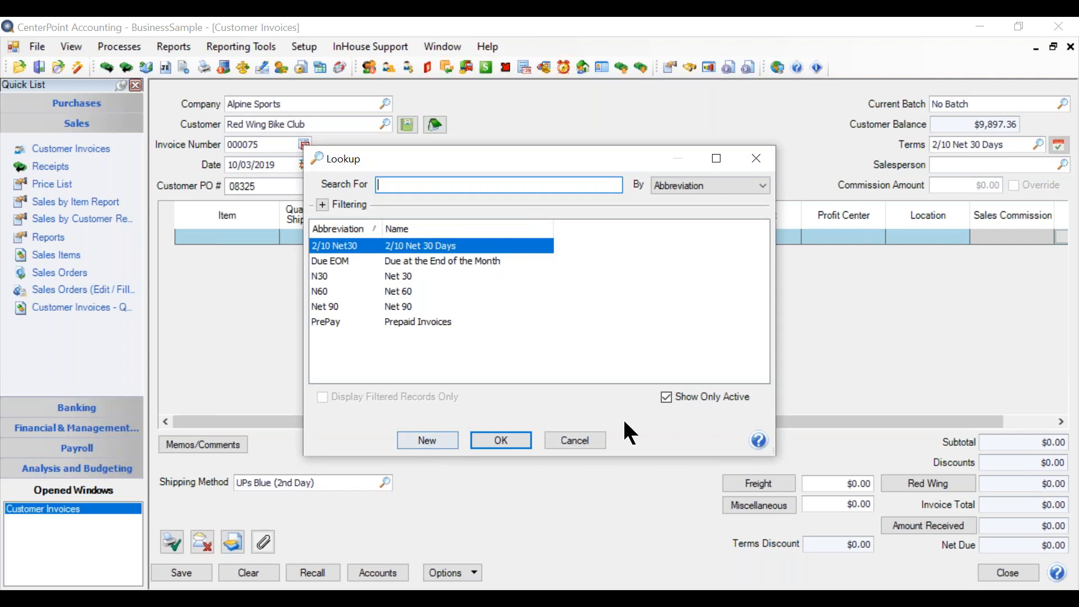
pyautogui.click(511, 437)
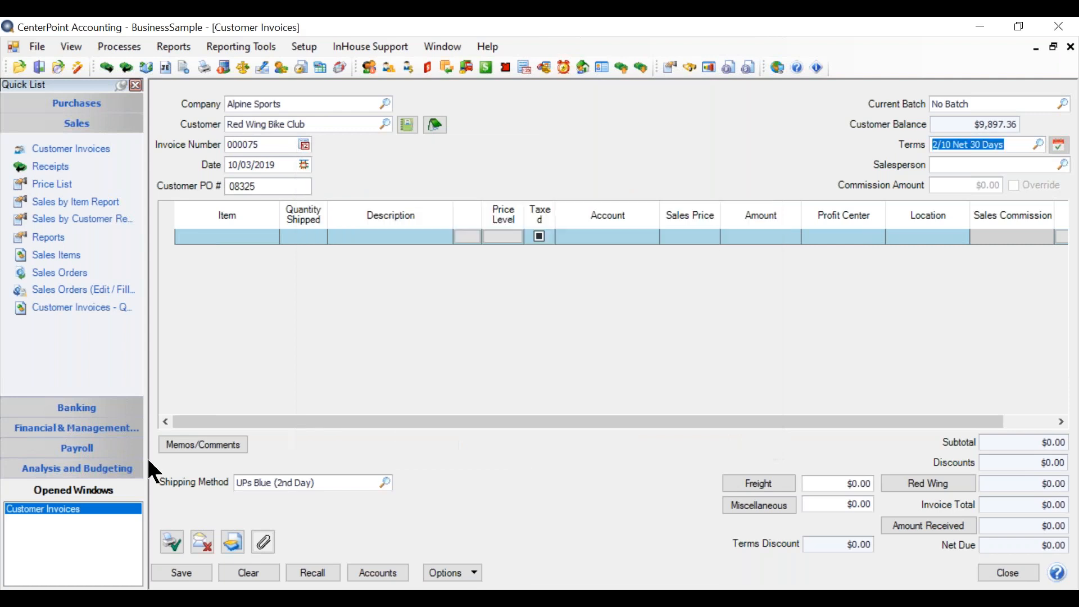
# Step: Assign the salesperson to the invoice by entering the salesperson's first name
pyautogui.press('Tab')
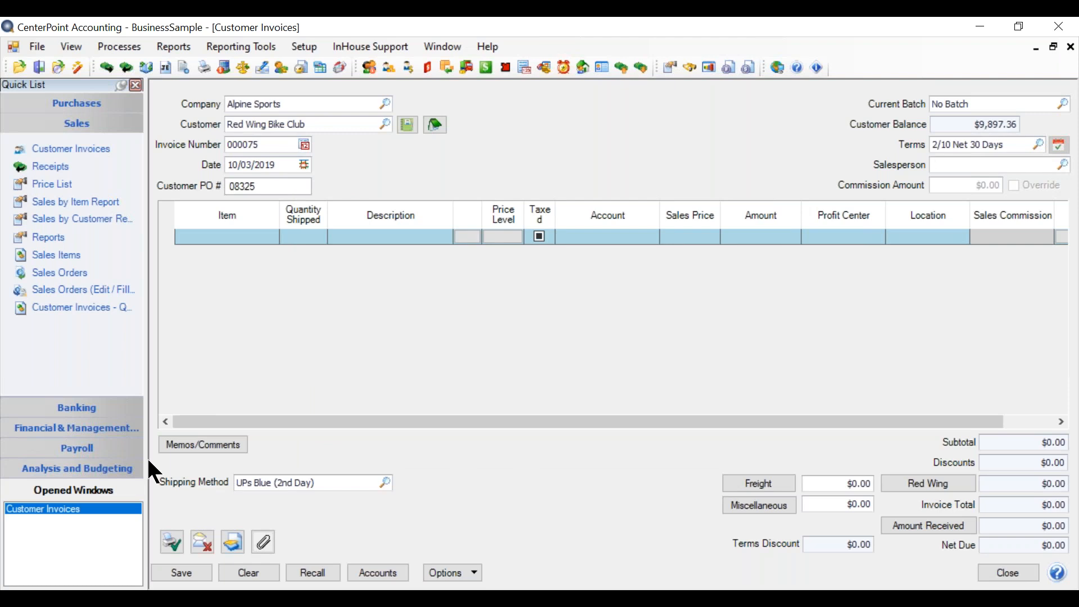
pyautogui.write('tom')
pyautogui.press('Tab')
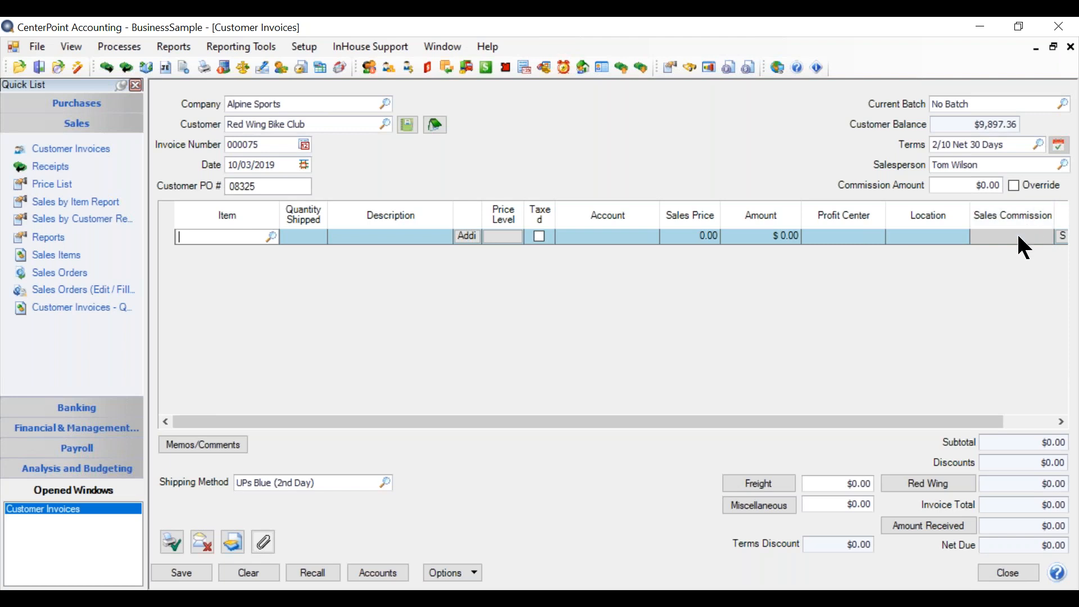
# Step: Set the invoice's commission amount to $15.00 and turn on the commission override
pyautogui.click(954, 183)
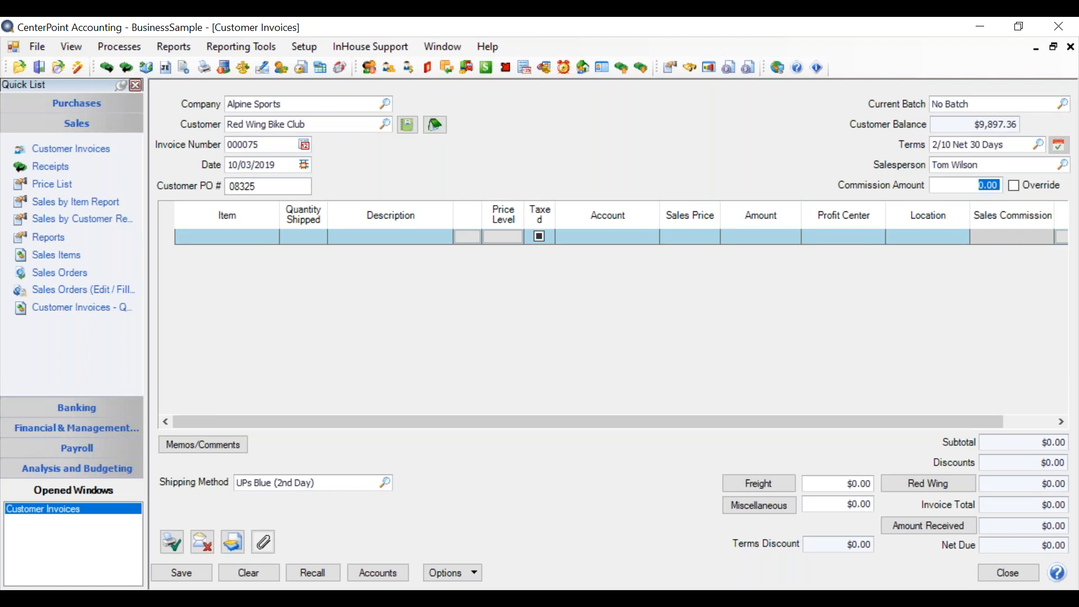
pyautogui.write('15')
pyautogui.press('Tab')
pyautogui.press('space')
# Step: Add the Economy Bicycle Package as the first invoice item with a shipped quantity of 5
pyautogui.click(221, 243)
pyautogui.click(223, 245)
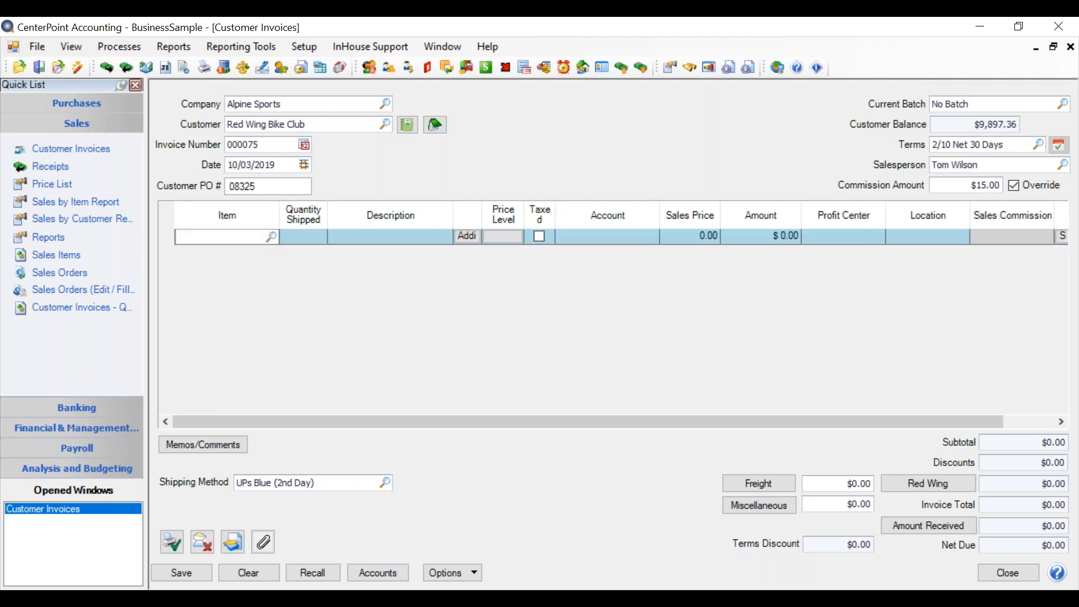
pyautogui.write('bike')
pyautogui.press('Tab')
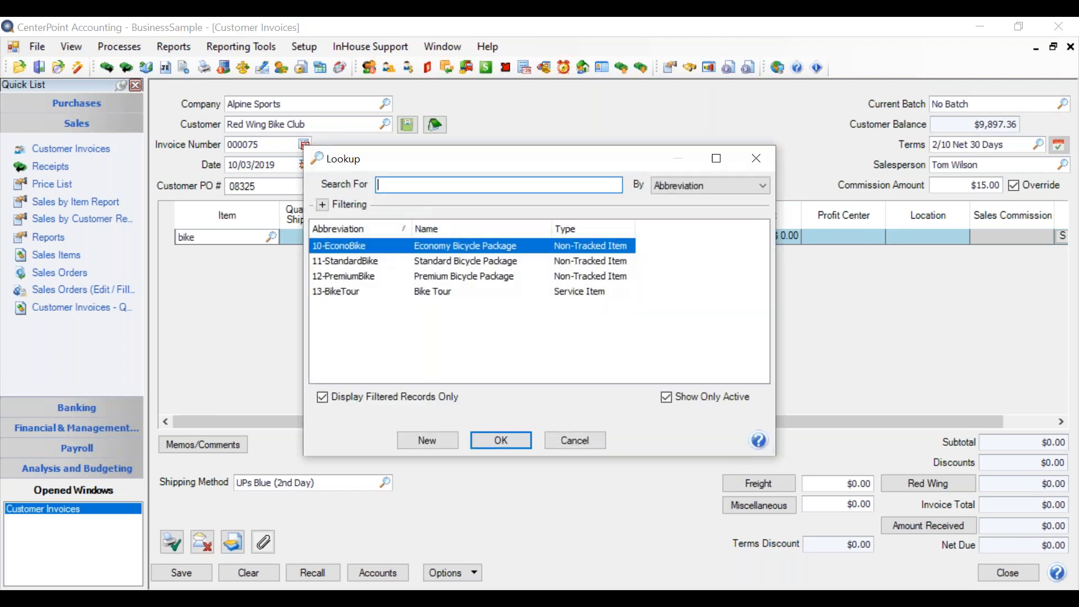
pyautogui.press('Return')
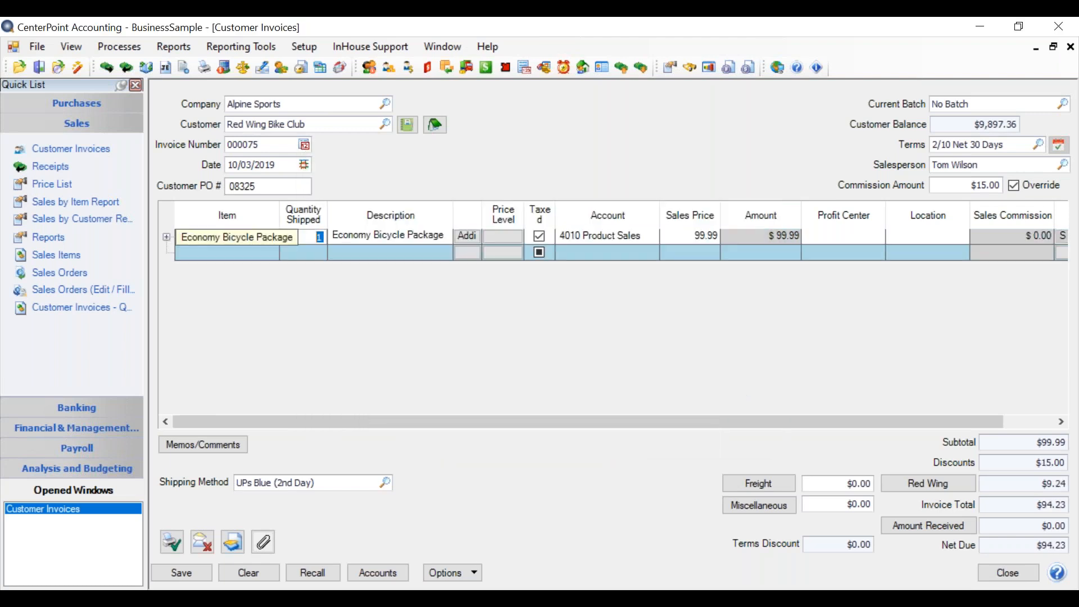
pyautogui.write('5')
pyautogui.press('Tab')
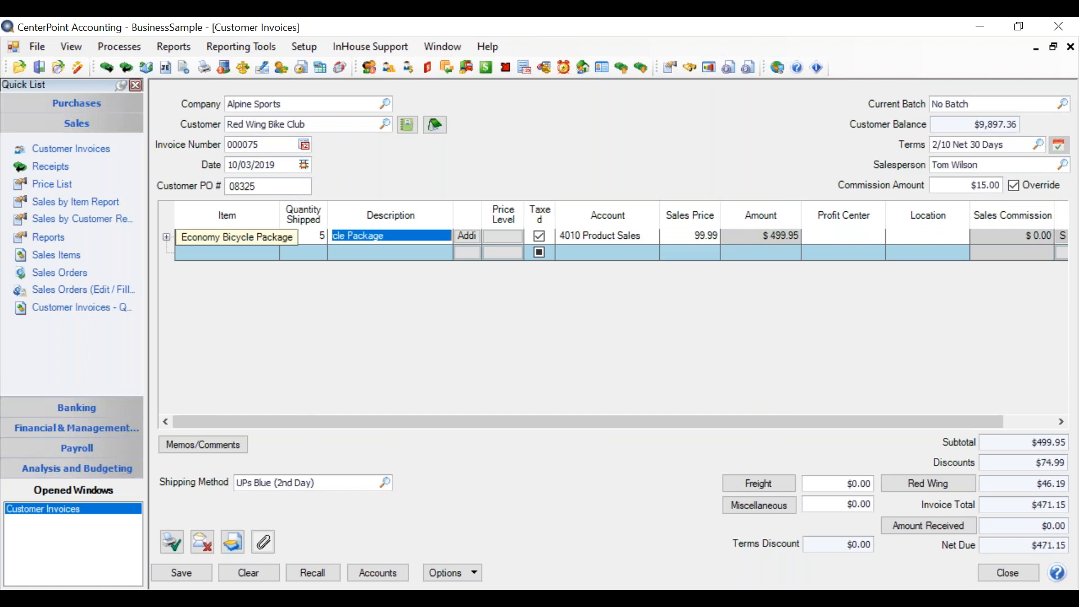
# Step: Examine the Economy Bicycle Package's description and its additional description notation, saving the notation as is
pyautogui.moveTo(412, 236); pyautogui.dragTo(269, 232)
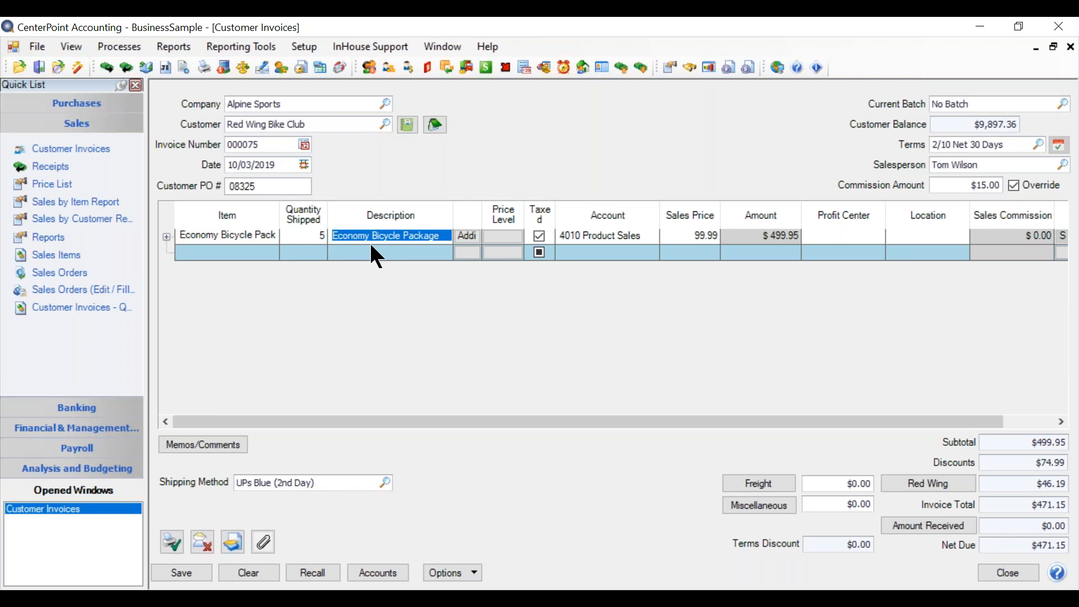
pyautogui.click(466, 236)
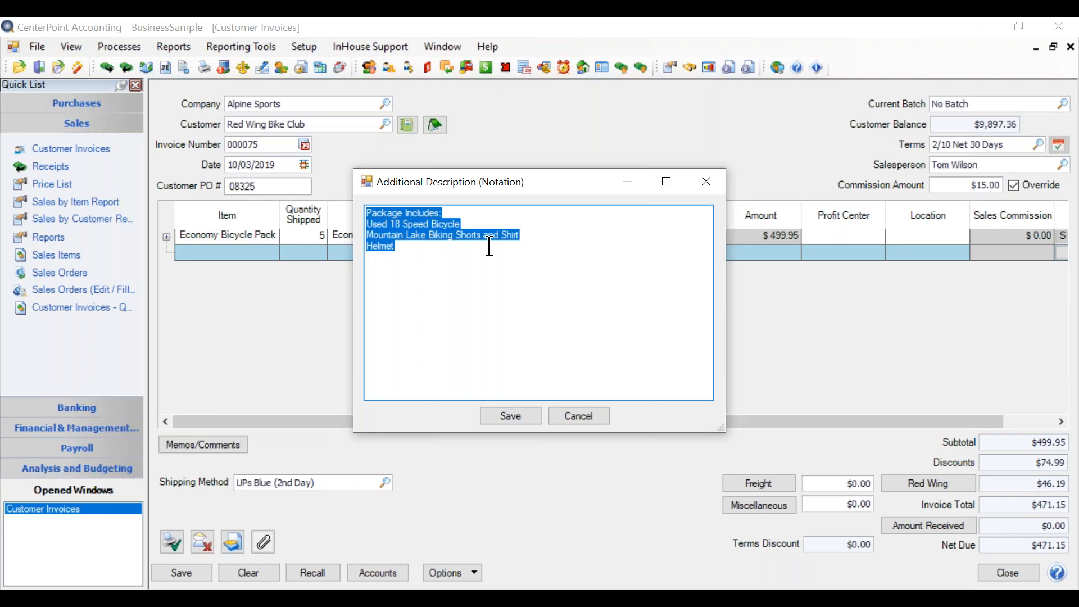
pyautogui.click(519, 417)
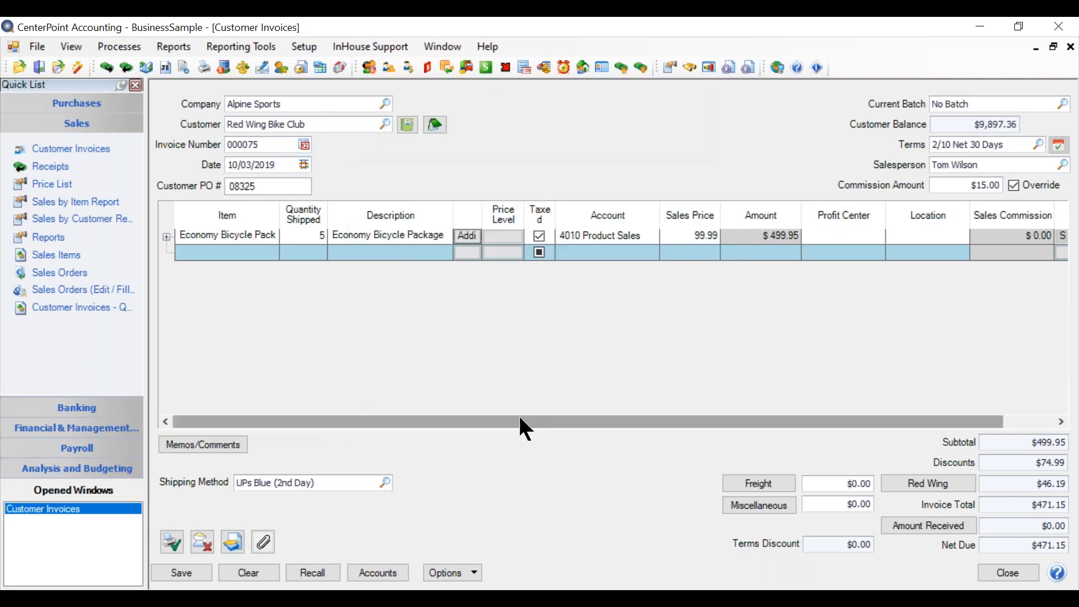
pyautogui.click(467, 235)
pyautogui.click(387, 274)
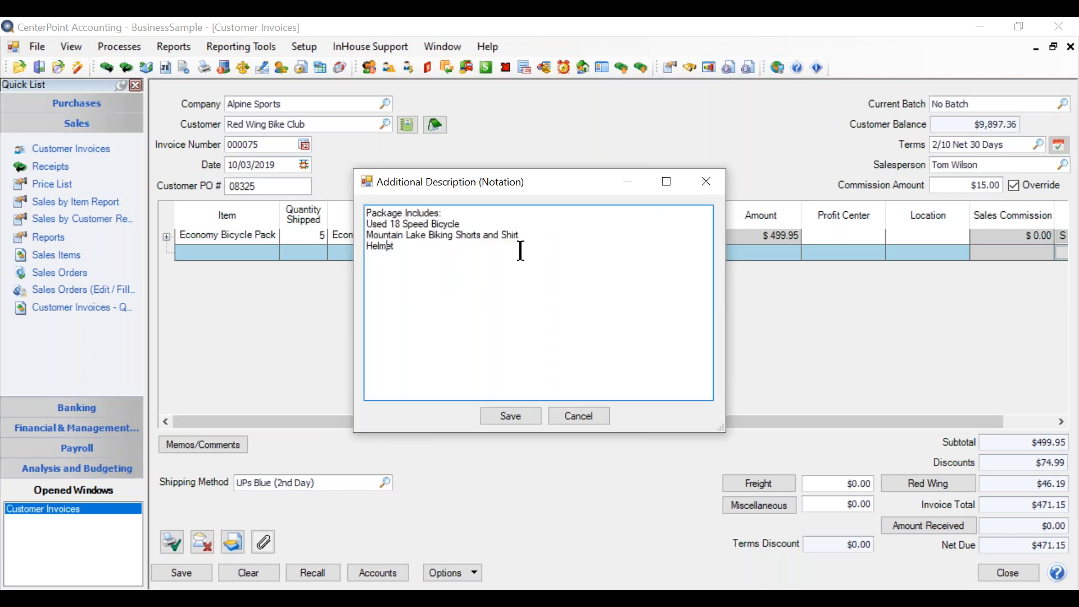
pyautogui.click(512, 417)
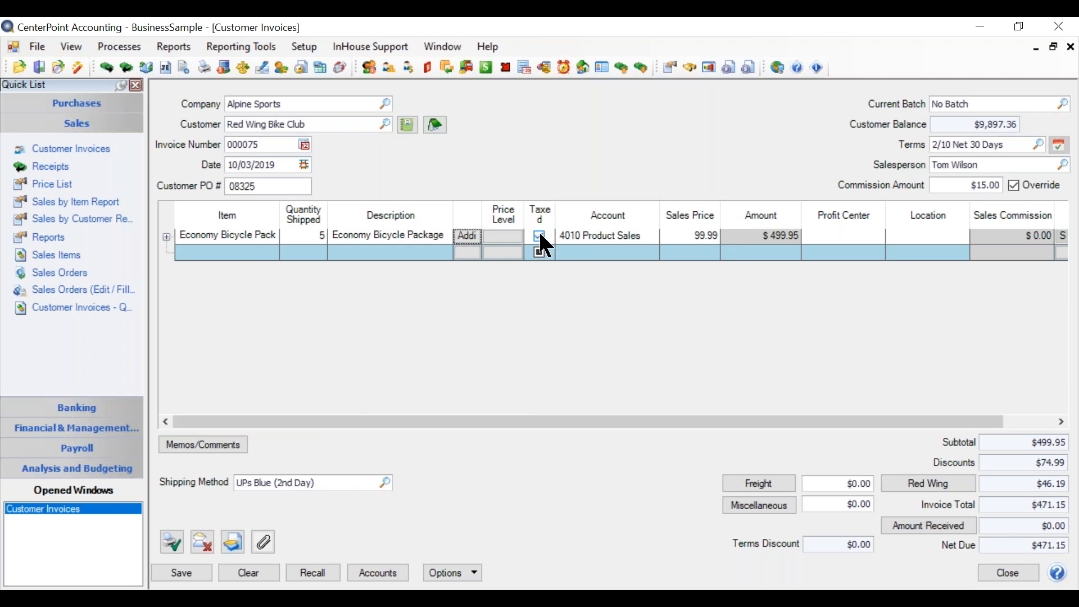
# Step: Examine the price level, taxed, account, profit center and location fields of the Economy Bicycle Package line, keeping the item taxed
pyautogui.click(543, 252)
pyautogui.click(512, 237)
pyautogui.click(539, 236)
pyautogui.click(541, 238)
pyautogui.press('Tab')
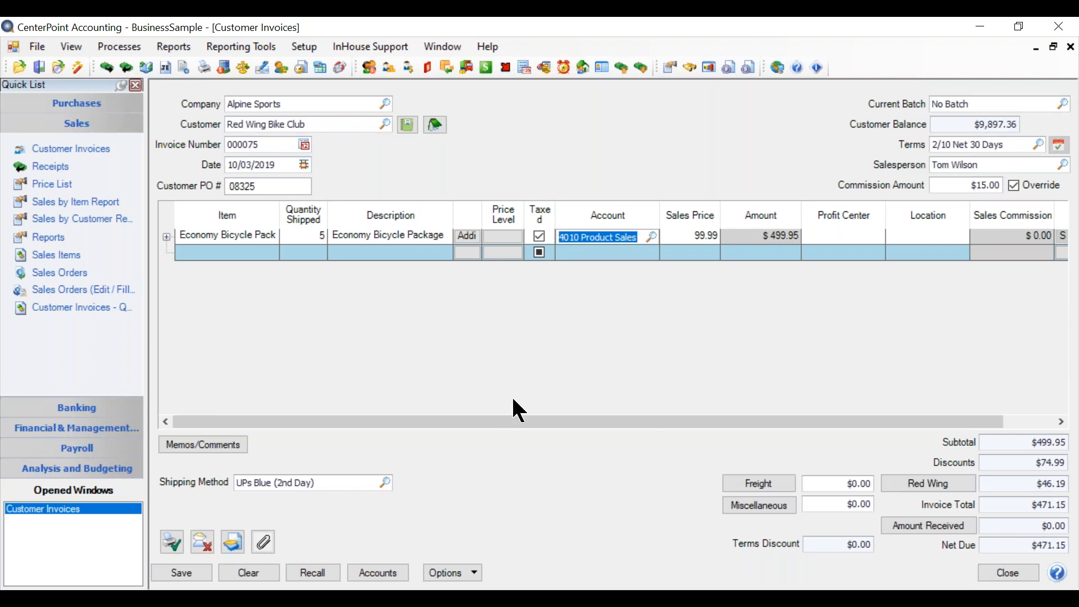
pyautogui.click(590, 423)
pyautogui.moveTo(590, 425); pyautogui.dragTo(682, 423)
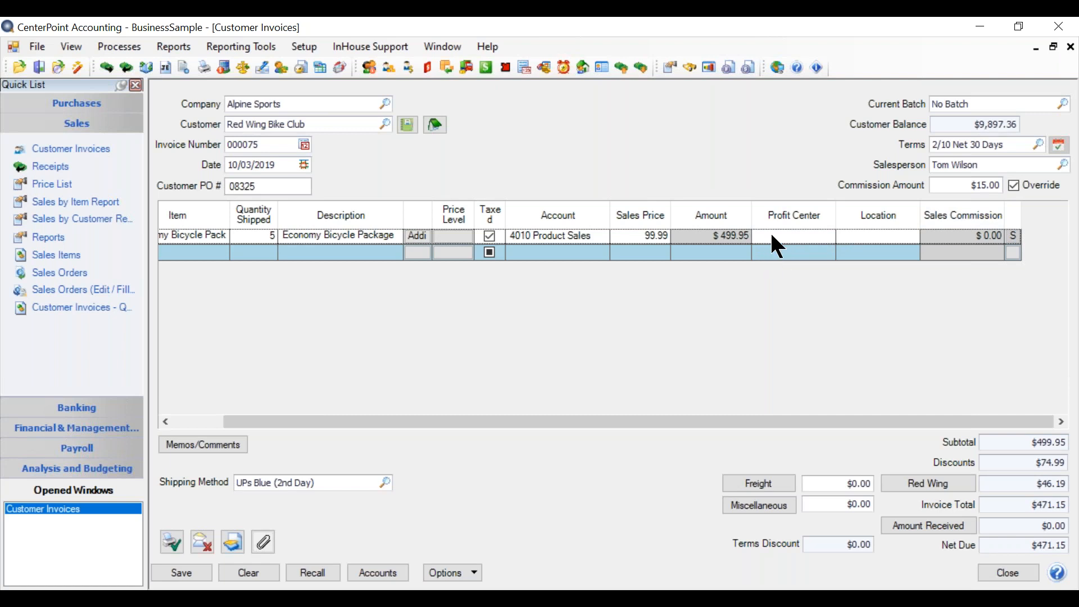
pyautogui.click(866, 236)
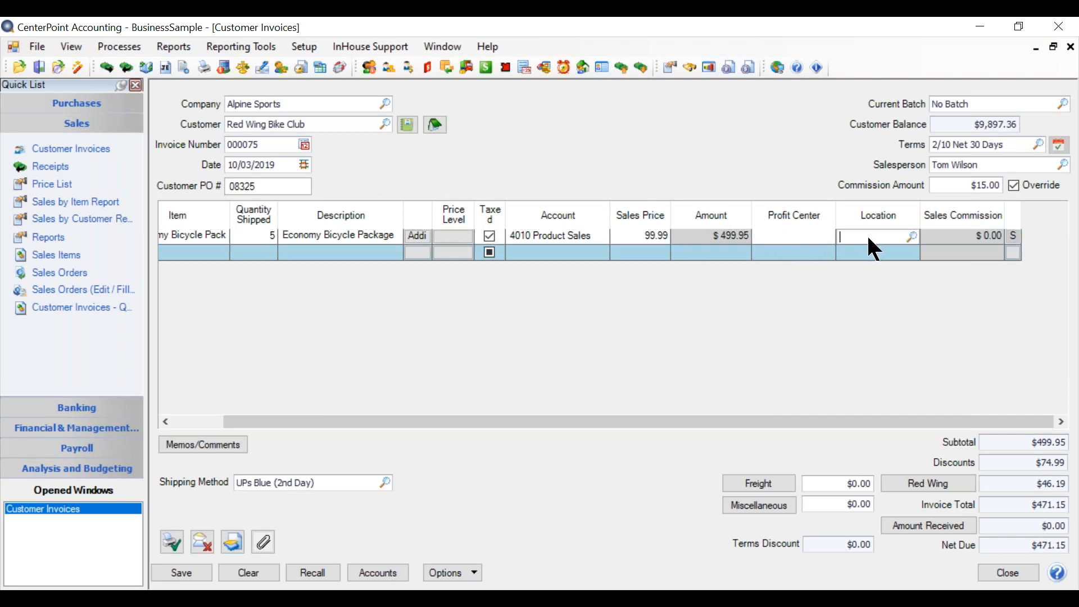
# Step: Examine the columns available for the invoice item grid and accept the displayed selection
pyautogui.rightClick(768, 300)
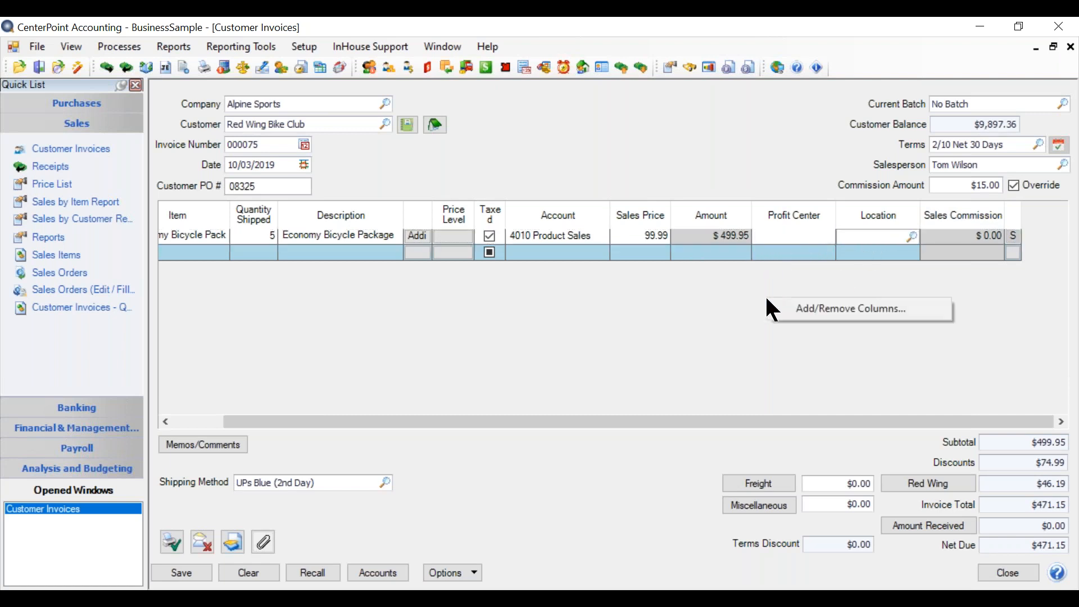
pyautogui.click(883, 309)
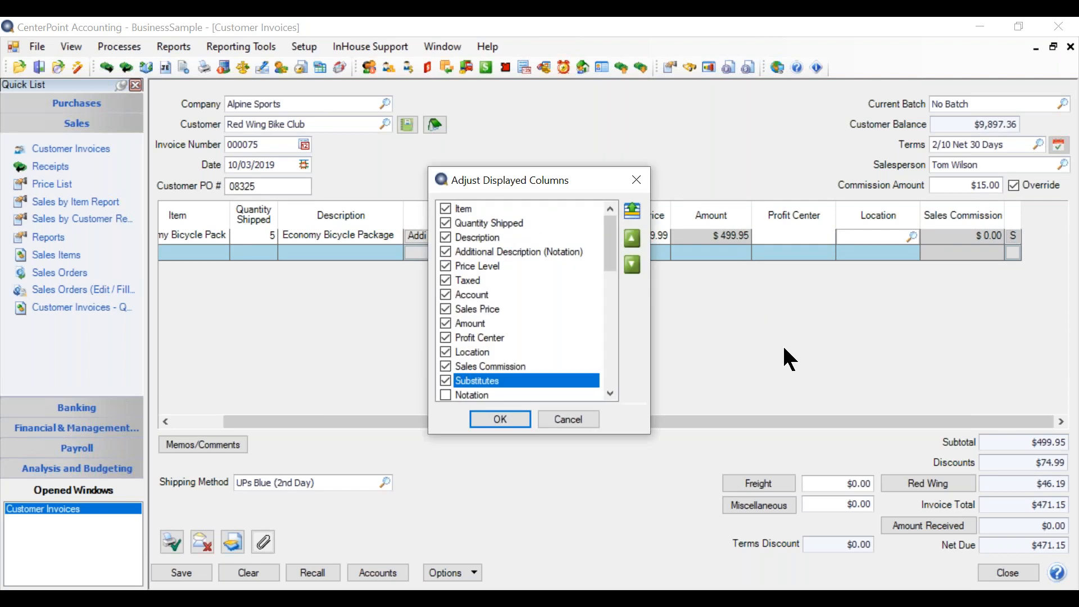
pyautogui.moveTo(615, 238); pyautogui.dragTo(614, 287)
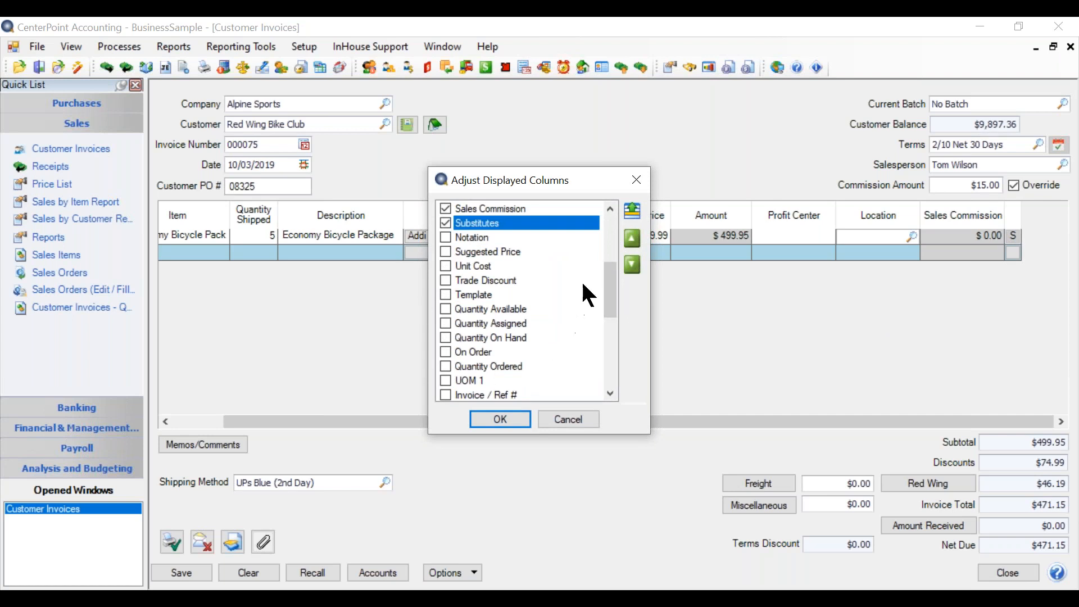
pyautogui.moveTo(607, 278); pyautogui.dragTo(611, 301)
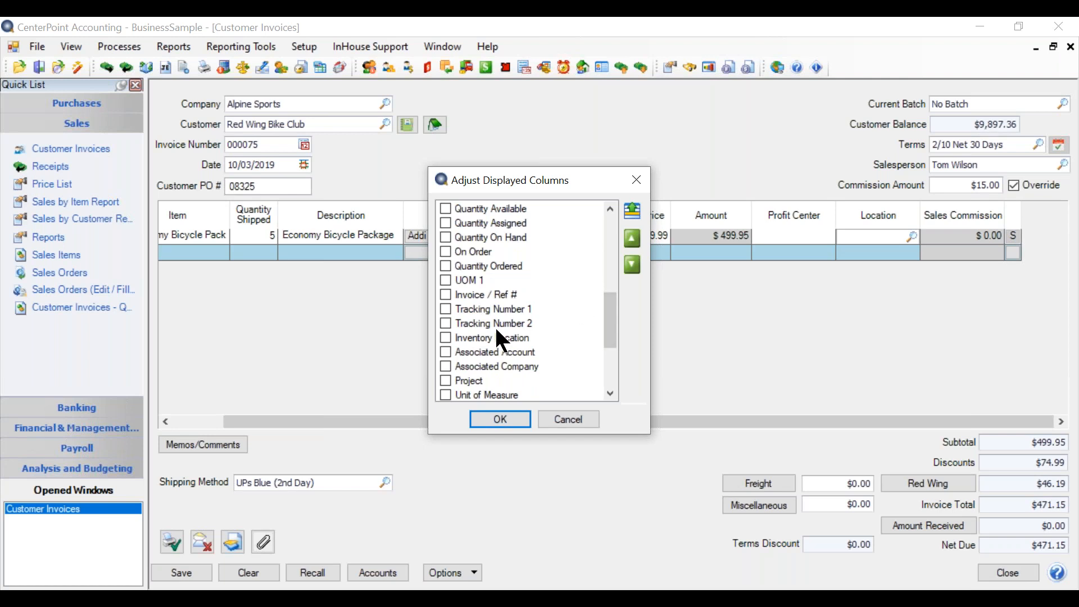
pyautogui.moveTo(614, 321); pyautogui.dragTo(617, 335)
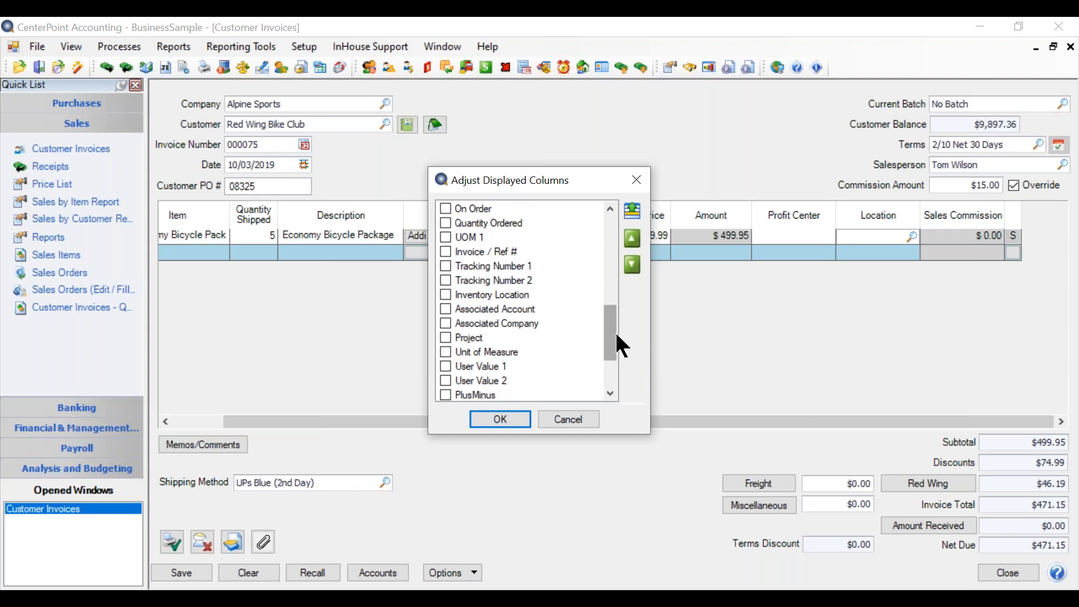
pyautogui.moveTo(614, 336); pyautogui.dragTo(616, 353)
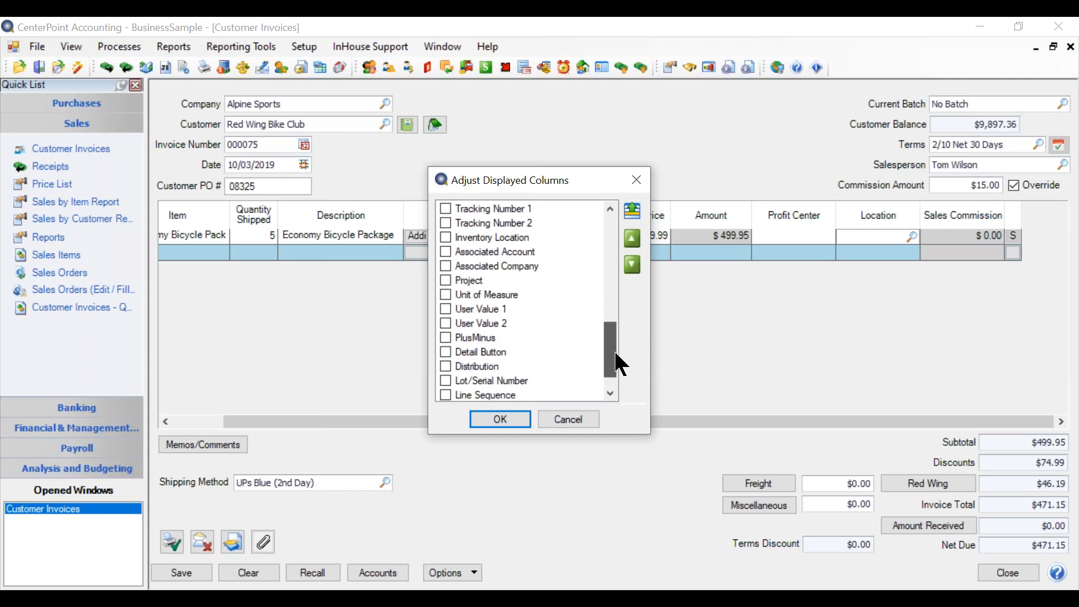
pyautogui.click(501, 421)
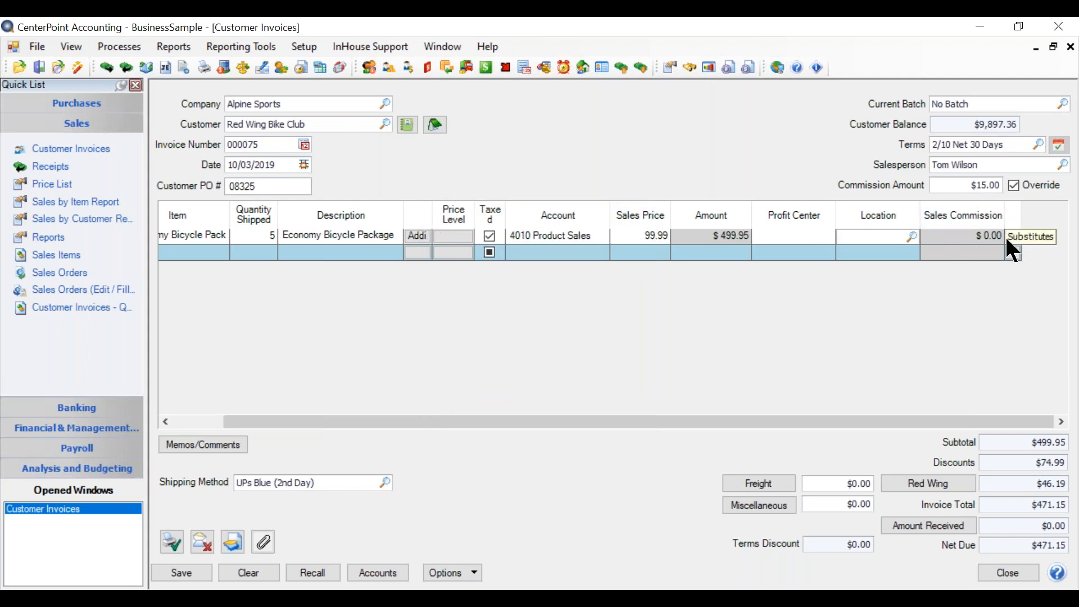
# Step: Add the Standard Bicycle Package as the second invoice item with a shipped quantity of 3
pyautogui.click(475, 255)
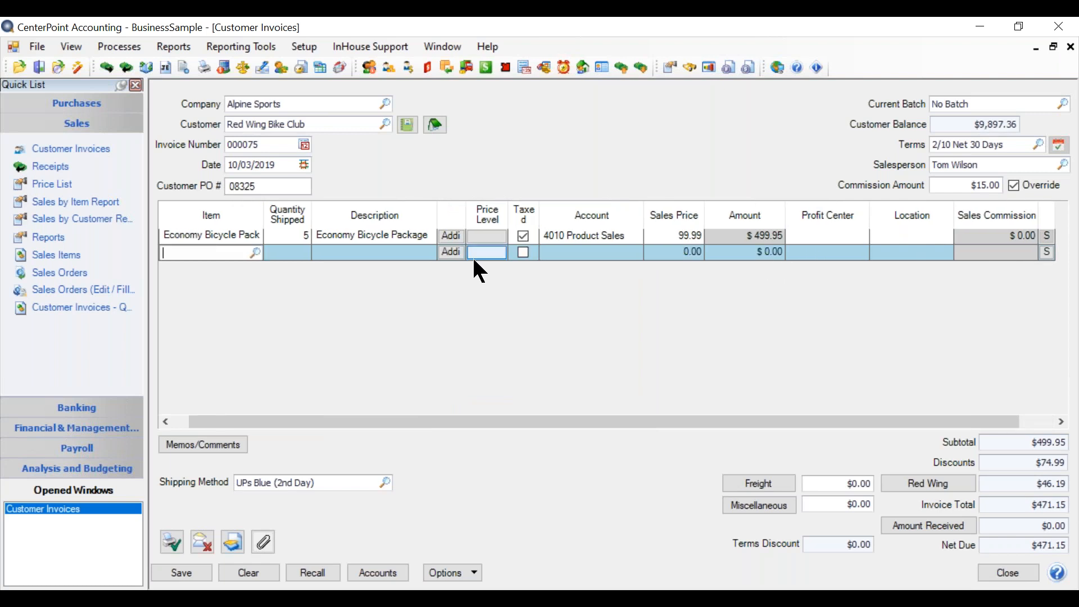
pyautogui.write('stand')
pyautogui.press('Tab')
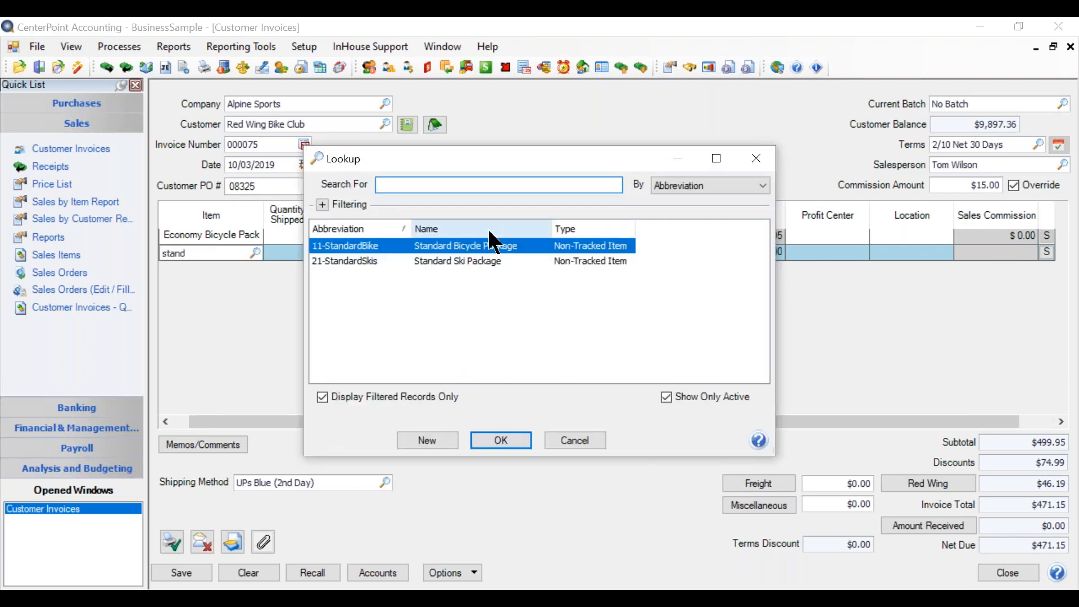
pyautogui.click(492, 440)
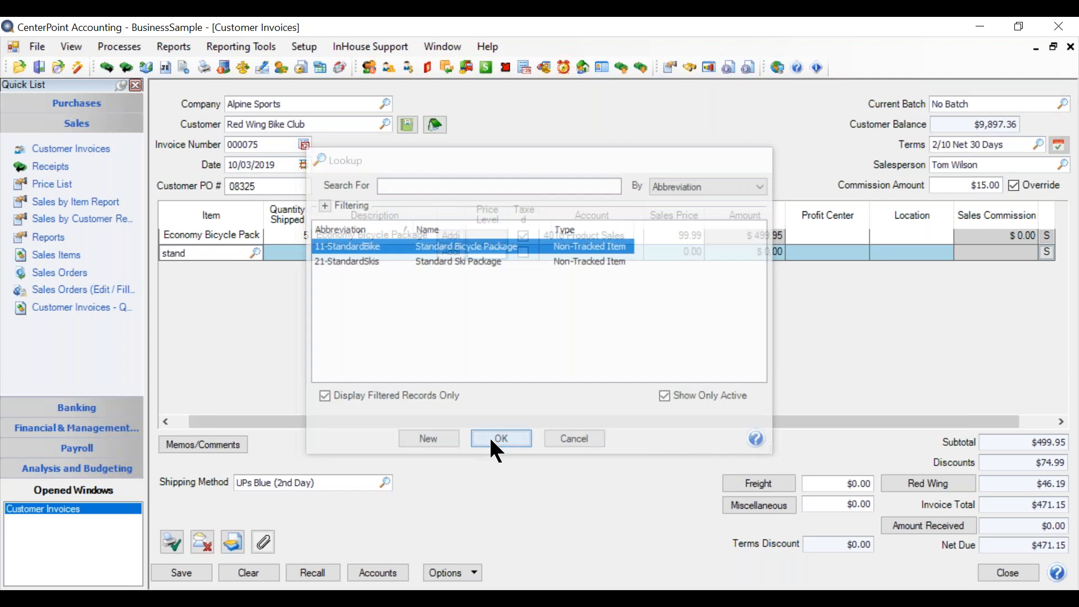
pyautogui.write('3')
pyautogui.press('Tab')
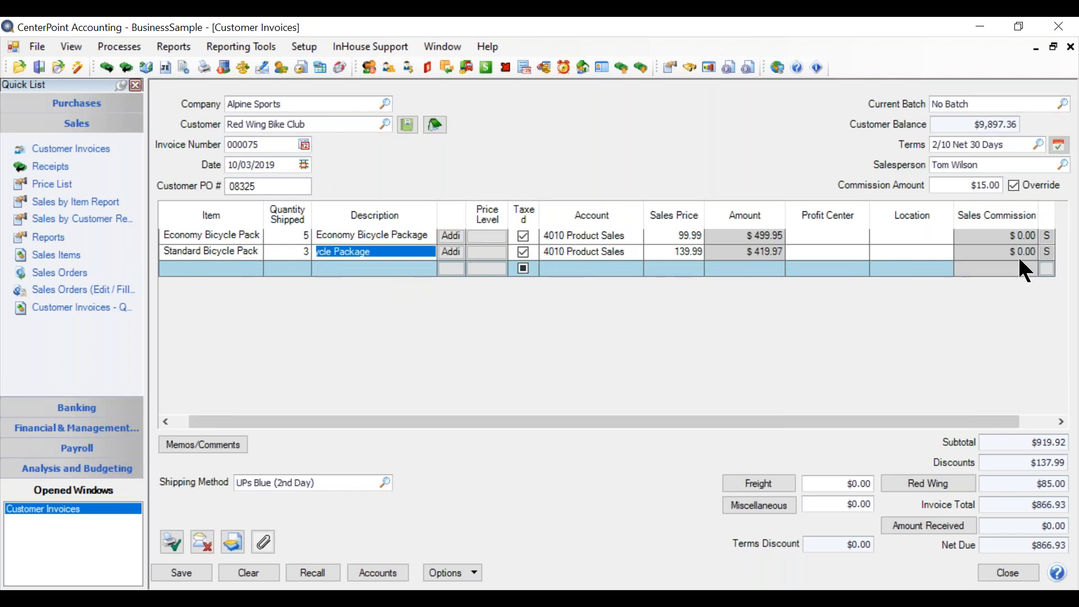
# Step: Show the information grid for the Standard Bicycle Package line and widen the grid's Vendor Part # column
pyautogui.click(200, 253)
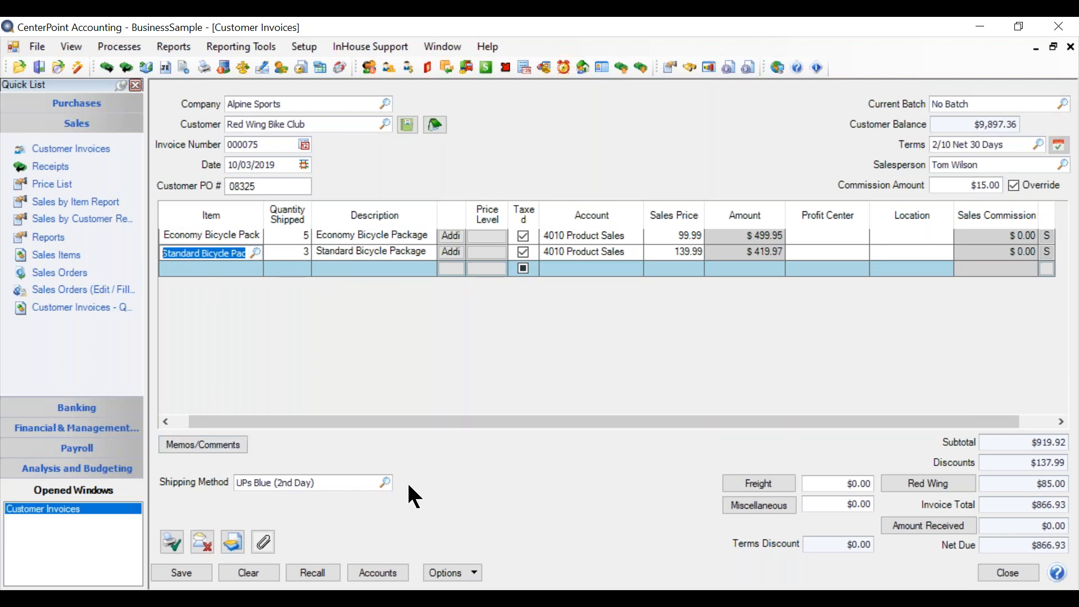
pyautogui.click(477, 574)
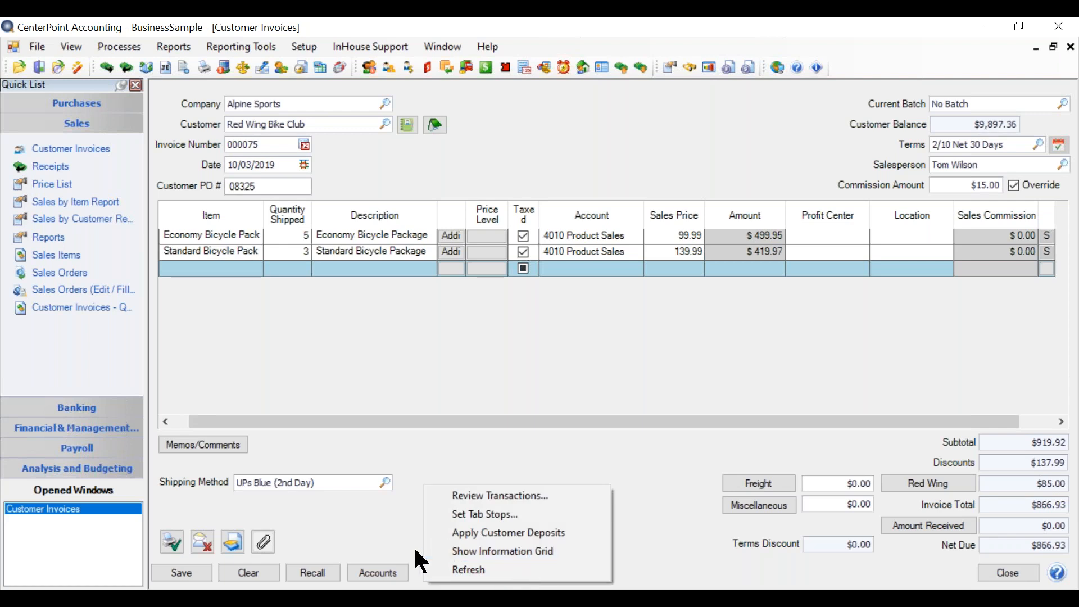
pyautogui.click(439, 552)
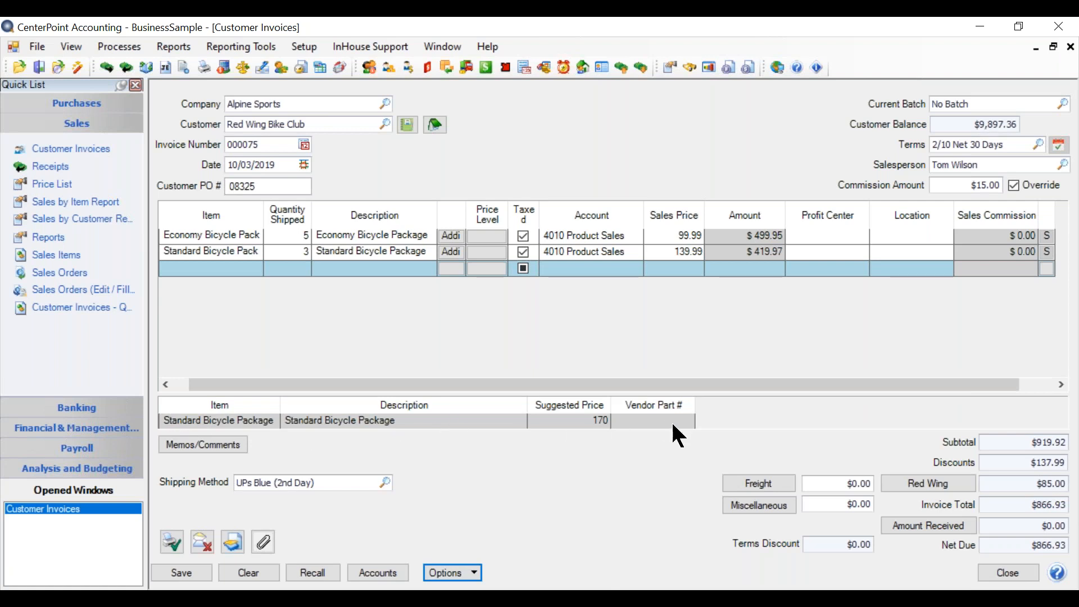
pyautogui.click(204, 248)
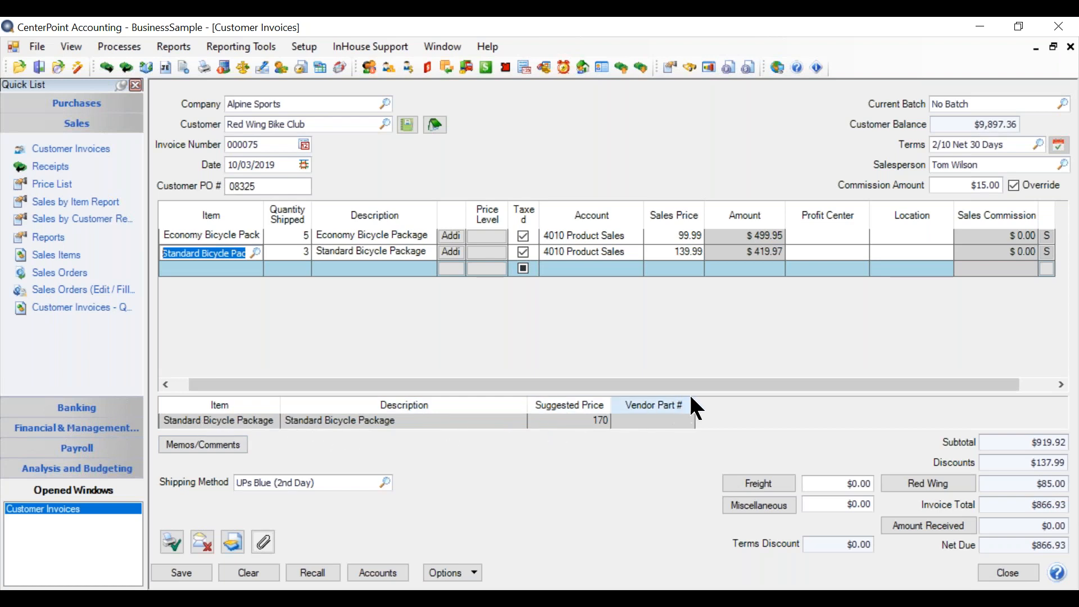
pyautogui.moveTo(696, 404); pyautogui.dragTo(747, 403)
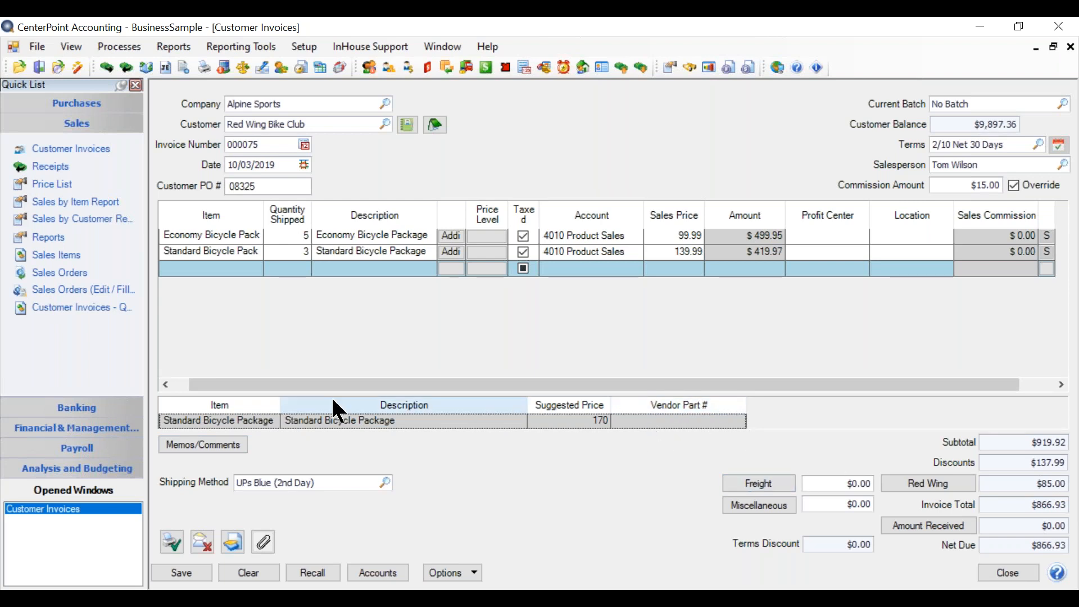
# Step: Add the Trade Discount column to the information grid
pyautogui.rightClick(687, 421)
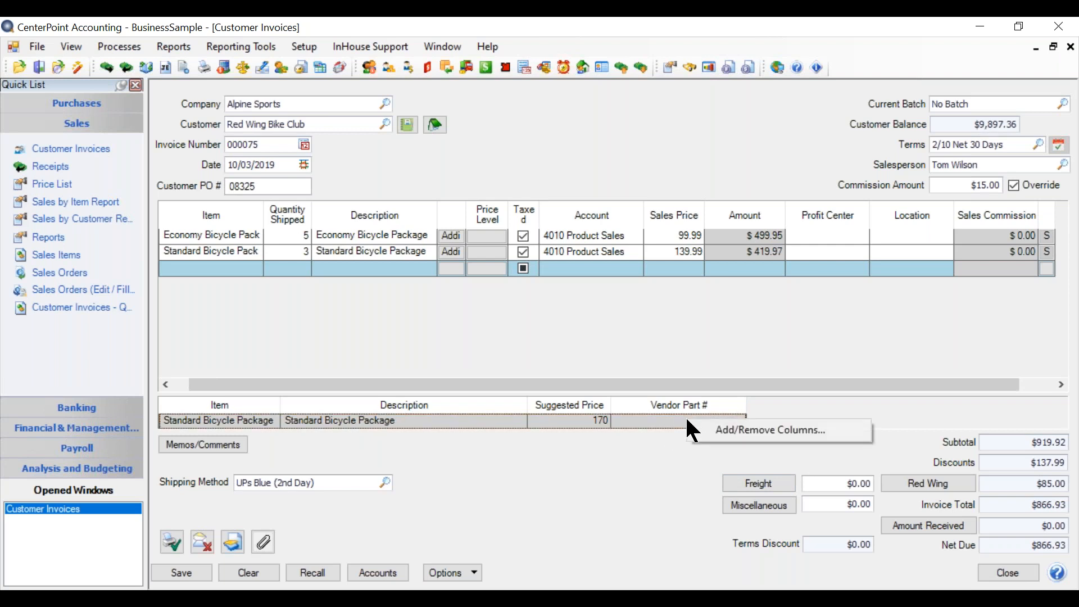
pyautogui.click(763, 434)
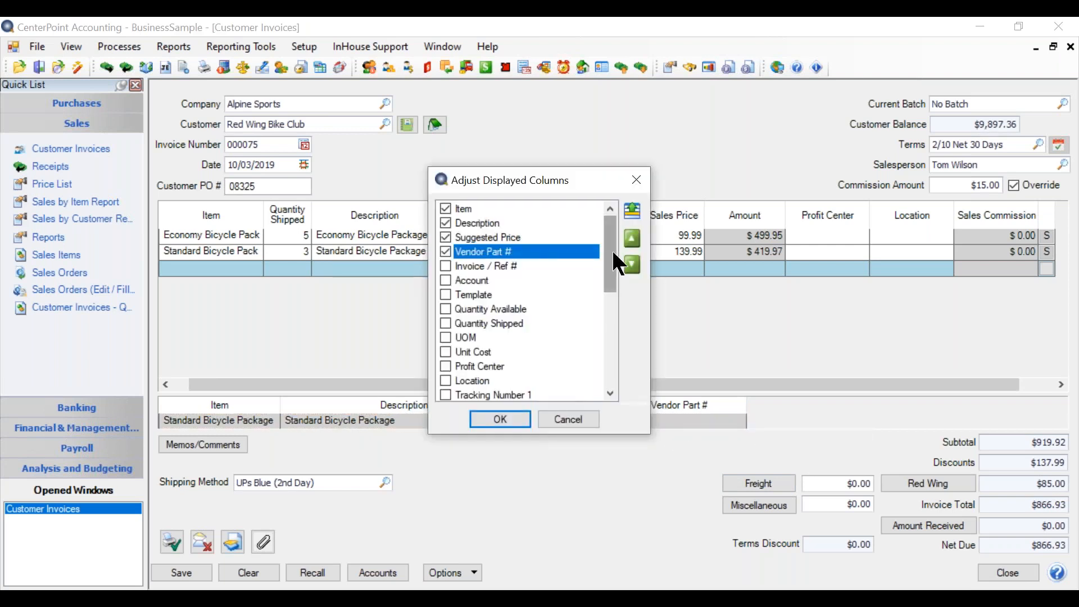
pyautogui.moveTo(614, 252); pyautogui.dragTo(618, 355)
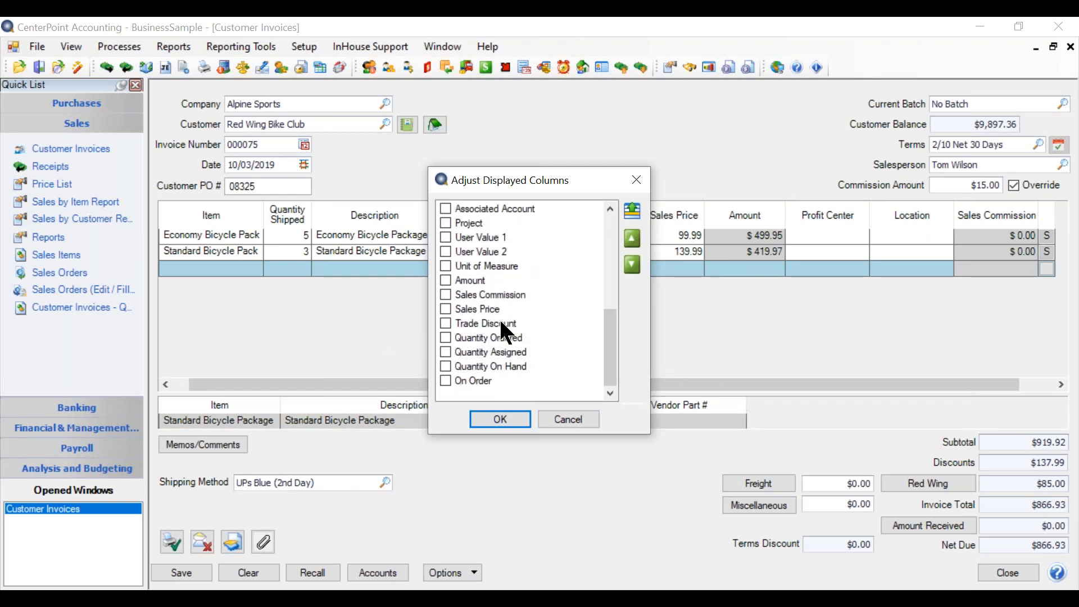
pyautogui.click(446, 324)
pyautogui.click(500, 419)
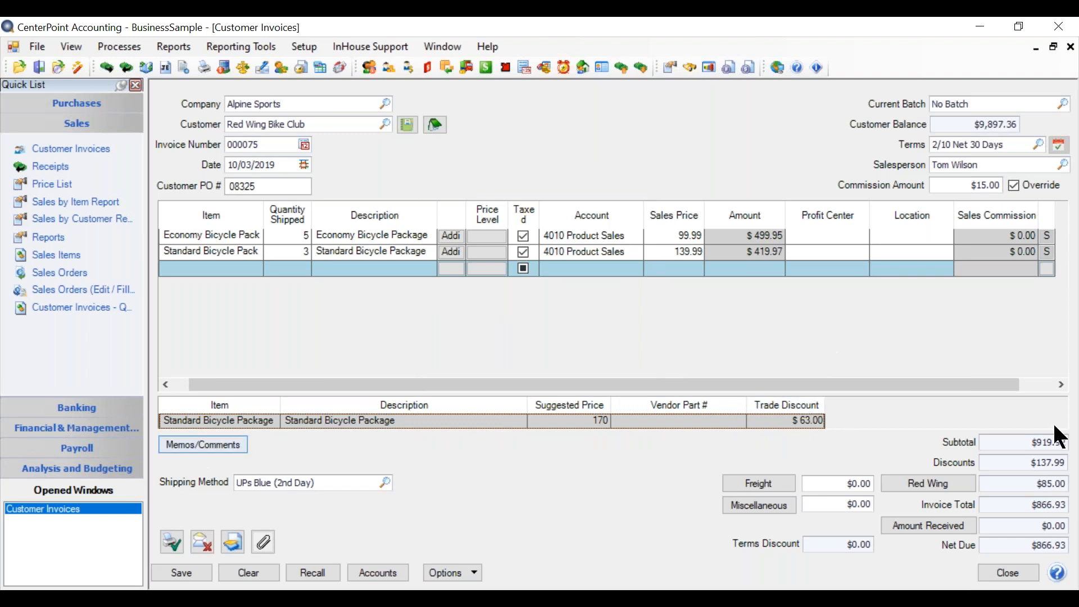
# Step: Hide the information grid below the invoice items
pyautogui.click(480, 573)
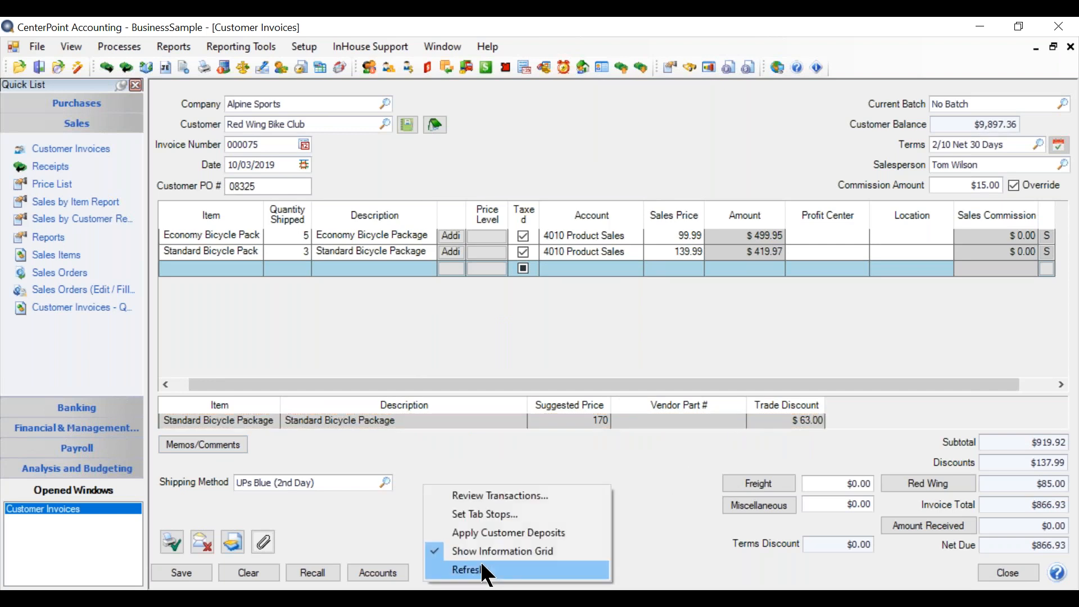
pyautogui.click(440, 550)
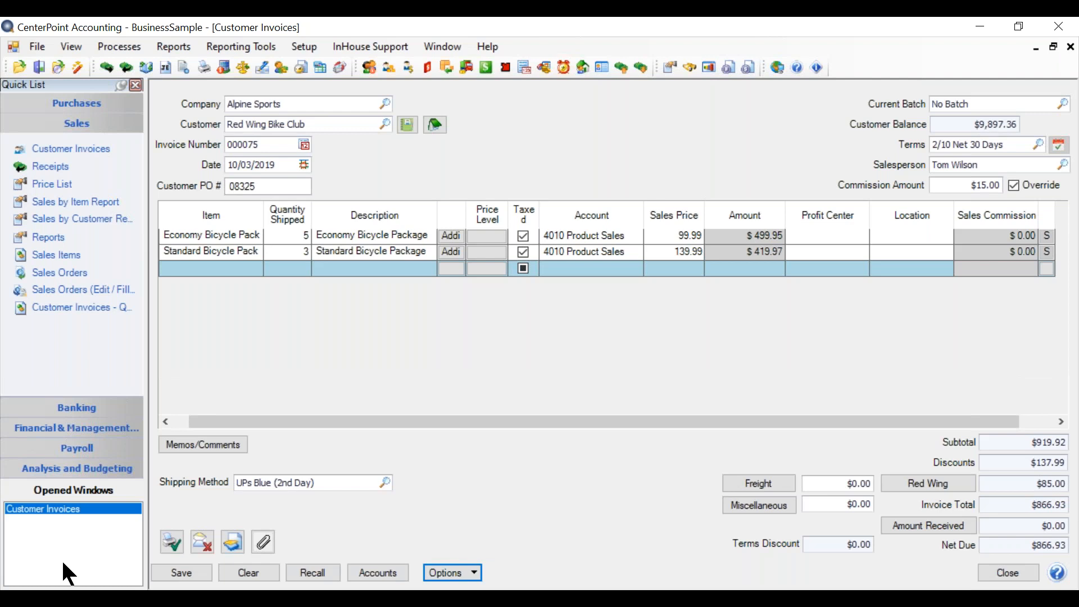
# Step: Review the memo, comment and custom fields available for the invoice, leaving them blank
pyautogui.click(197, 443)
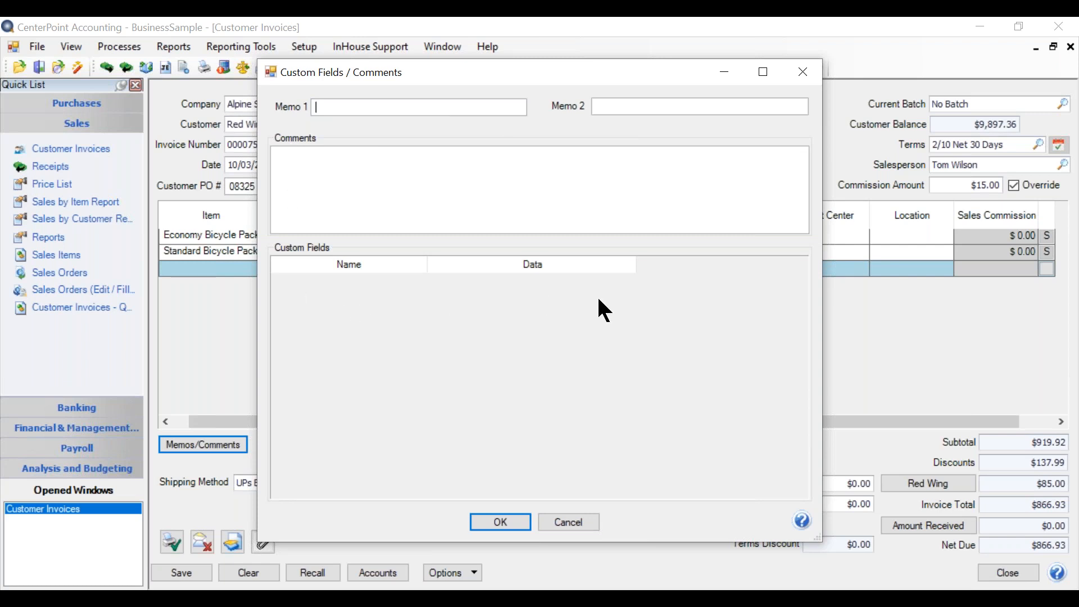
pyautogui.click(291, 161)
pyautogui.click(502, 523)
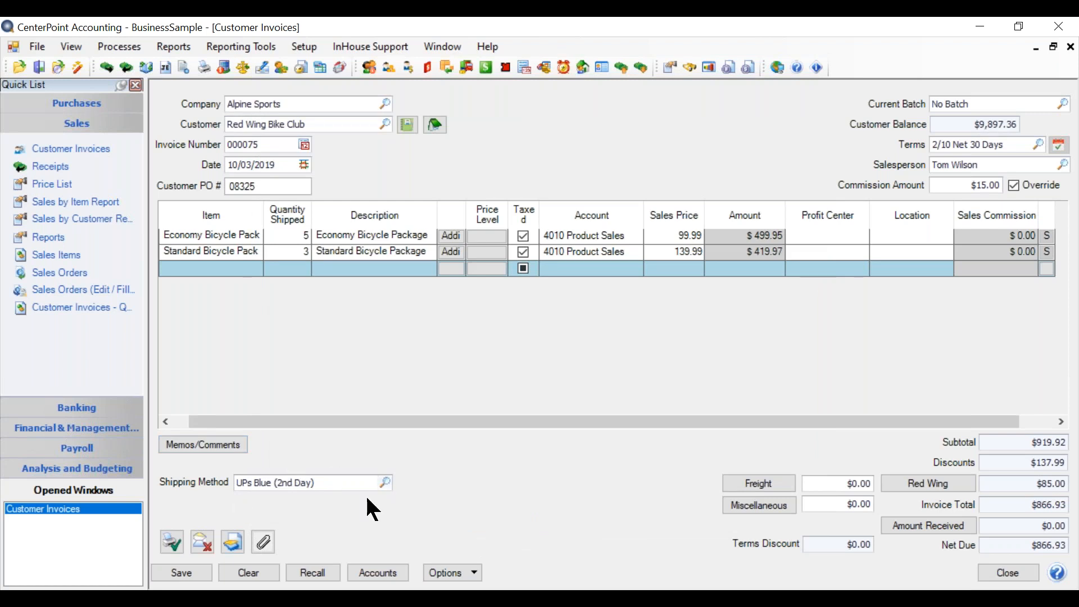
# Step: Enter a freight charge of $125.00 and review the accounts assigned to the invoice
pyautogui.click(760, 487)
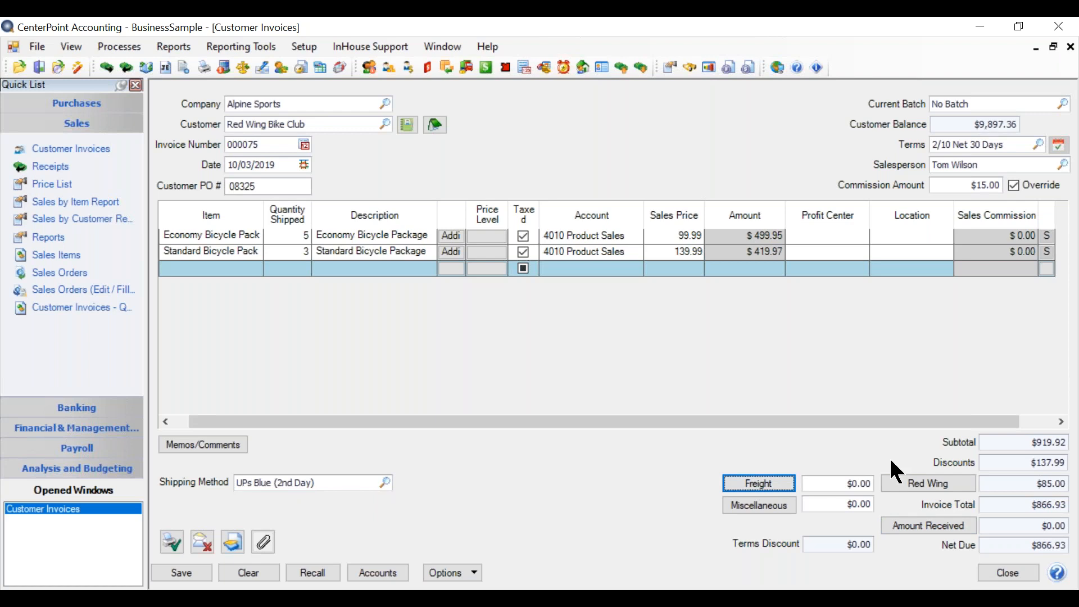
pyautogui.click(819, 484)
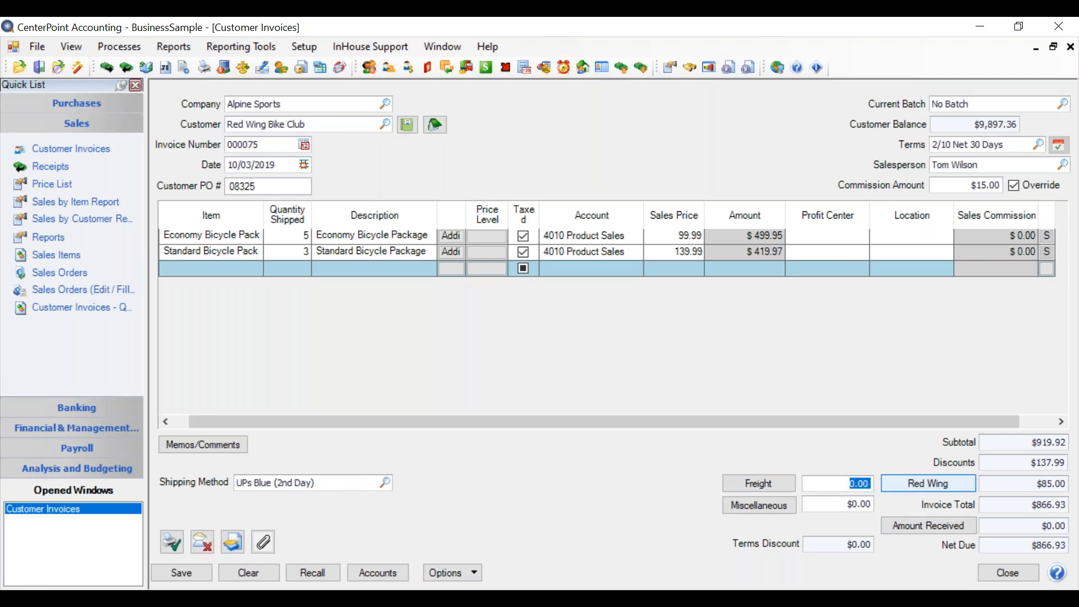
pyautogui.write('125.')
pyautogui.press('Tab')
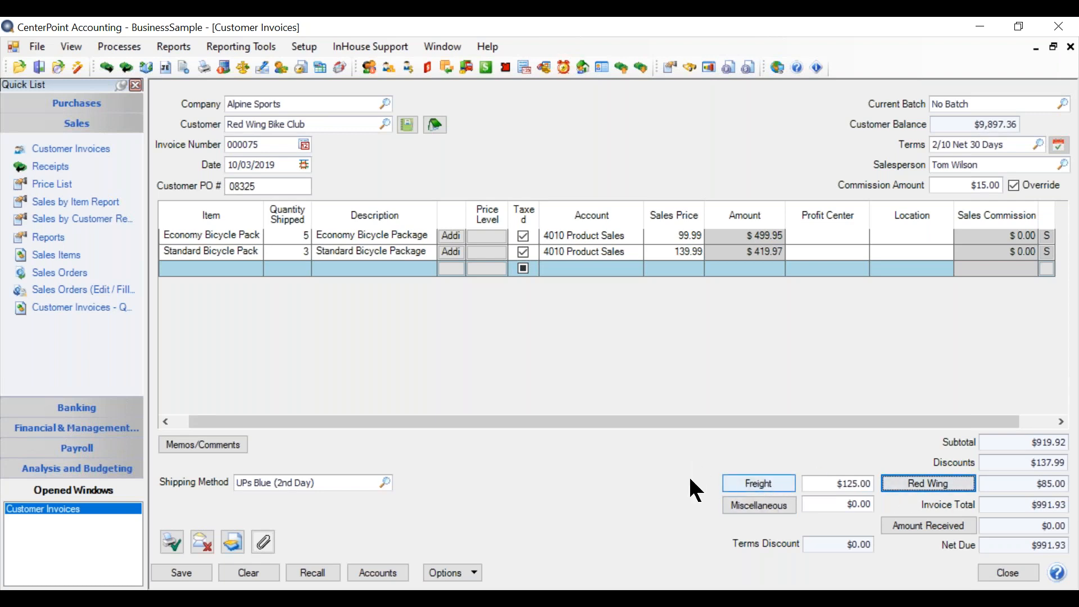
pyautogui.click(394, 577)
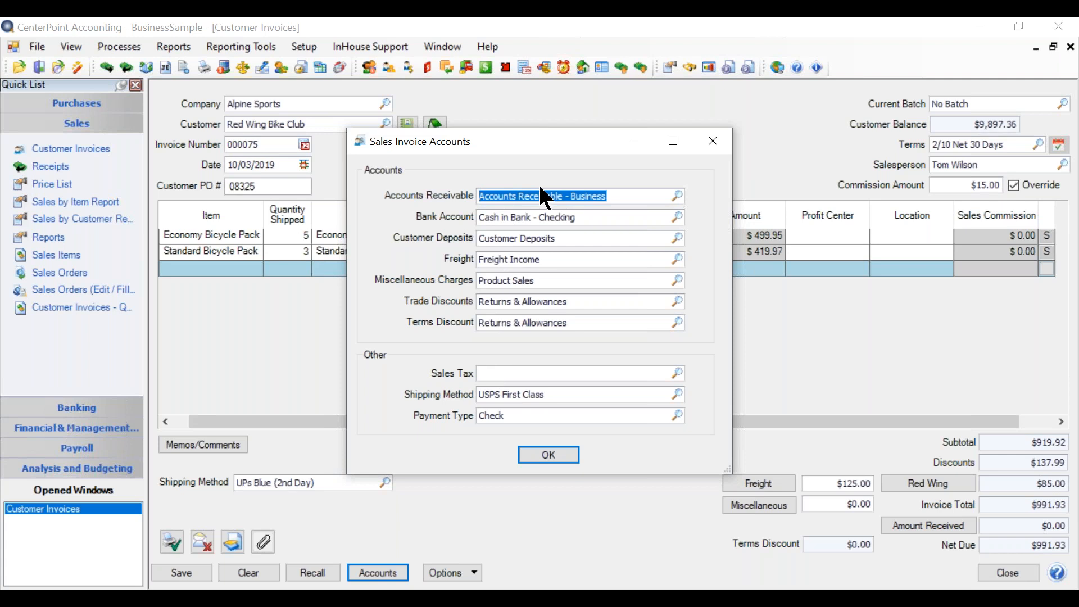
pyautogui.click(532, 456)
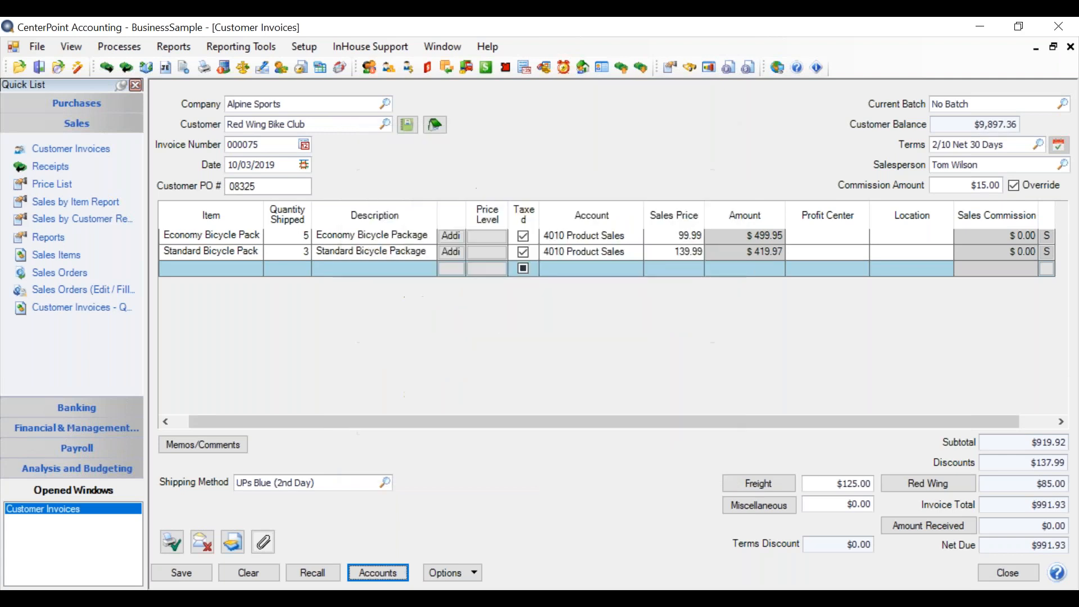
# Step: Assign the freight charge to the Biking Equipment & Service profit center and the Minnesota Store location
pyautogui.click(765, 485)
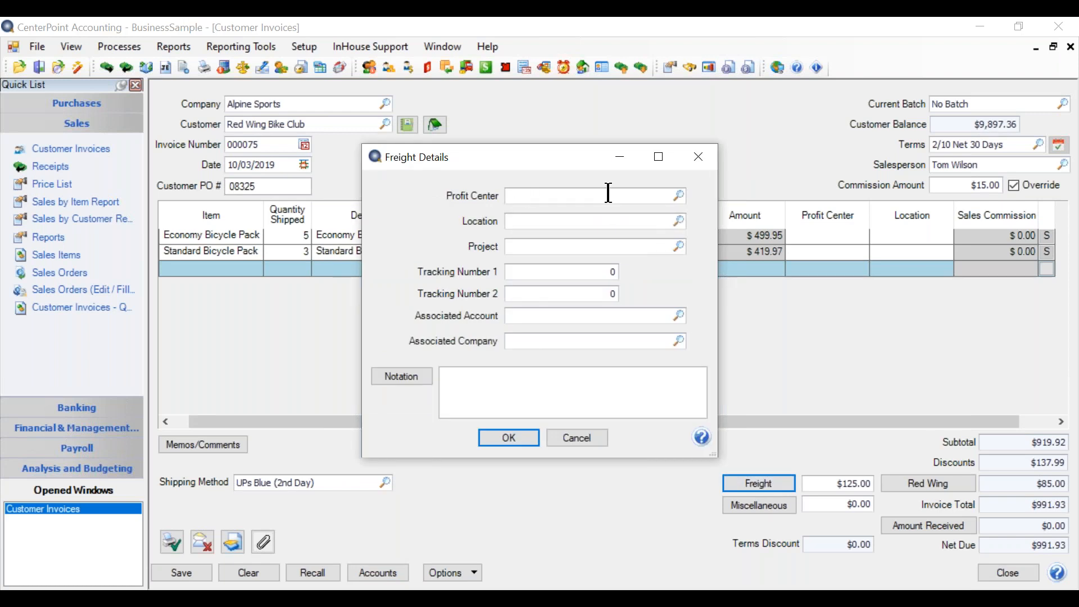
pyautogui.click(679, 221)
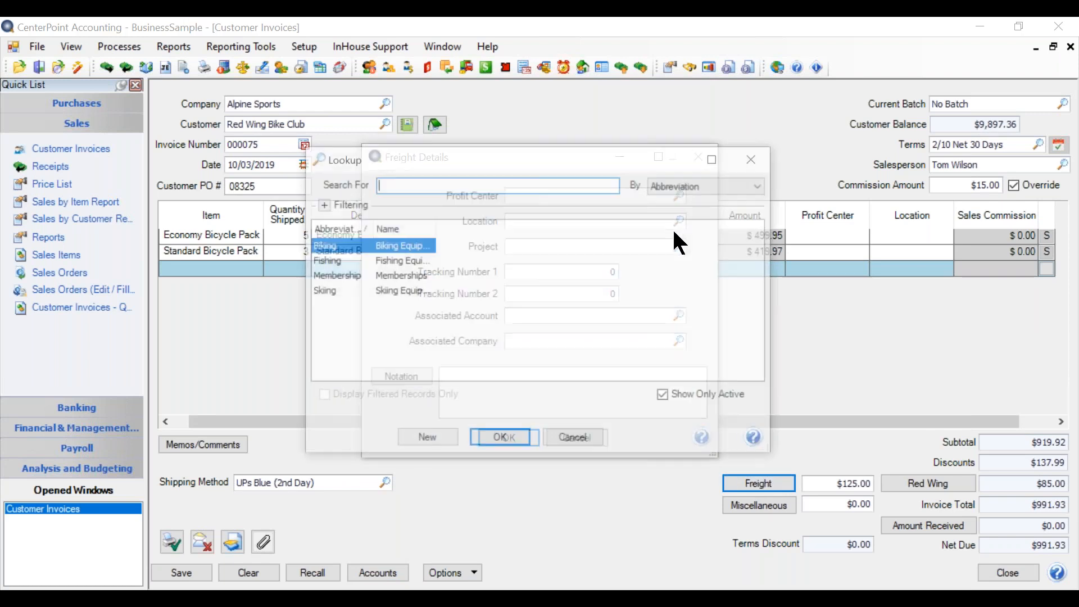
pyautogui.click(512, 442)
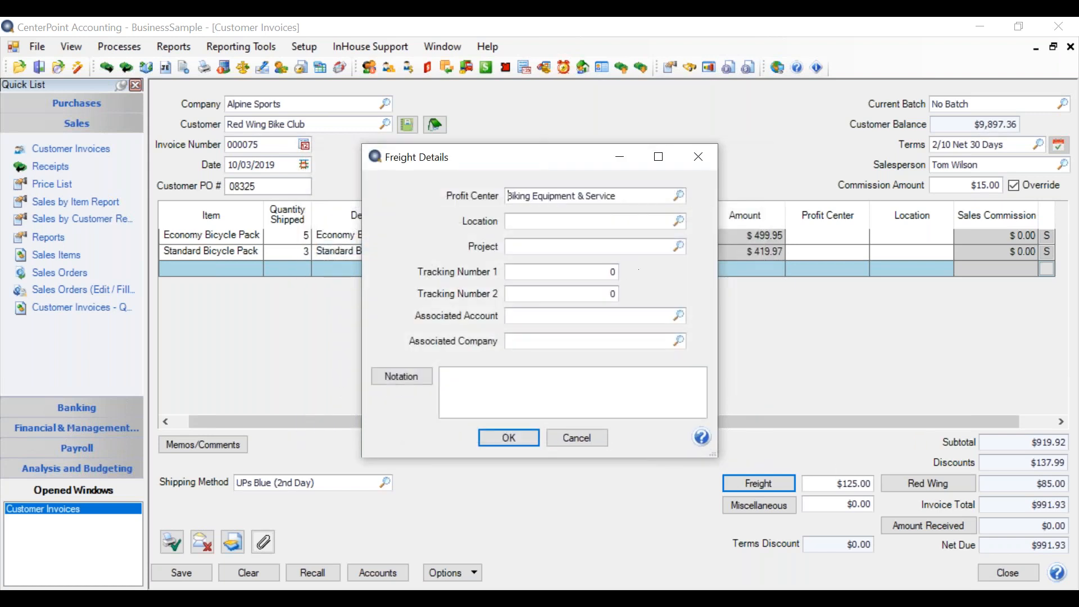
pyautogui.click(679, 220)
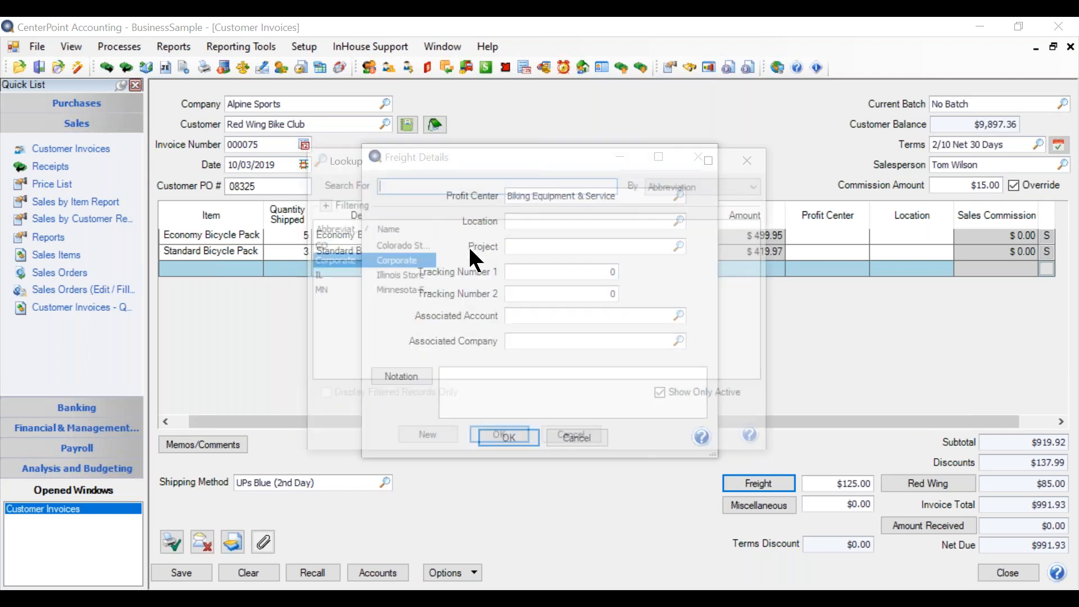
pyautogui.click(388, 291)
pyautogui.click(502, 440)
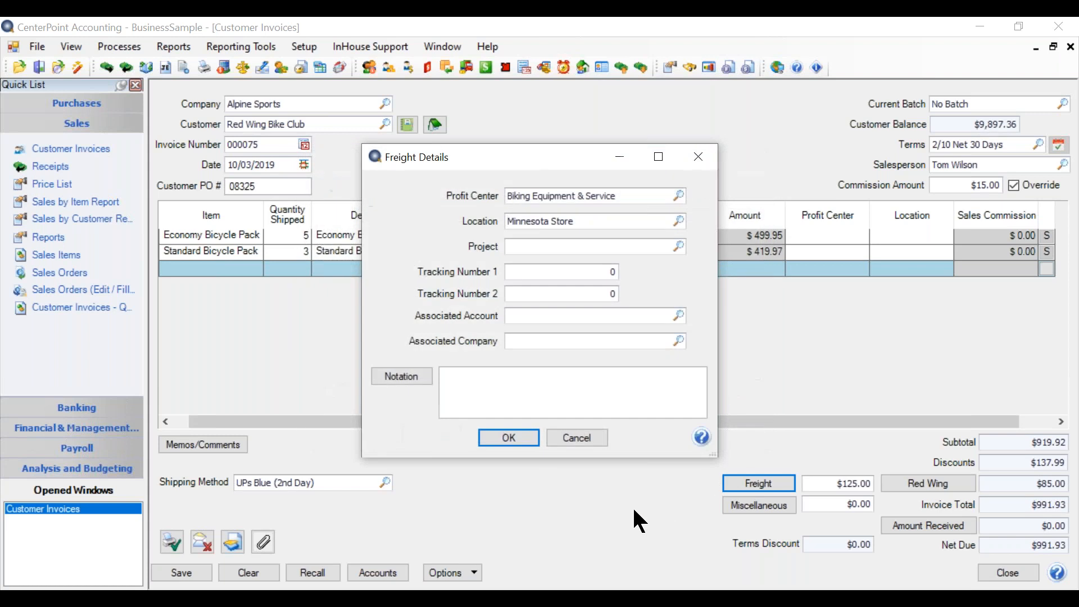
pyautogui.click(496, 441)
# Step: Assign the Economy Bicycle Package line to the Biking profit center and the Minnesota Store location
pyautogui.click(830, 235)
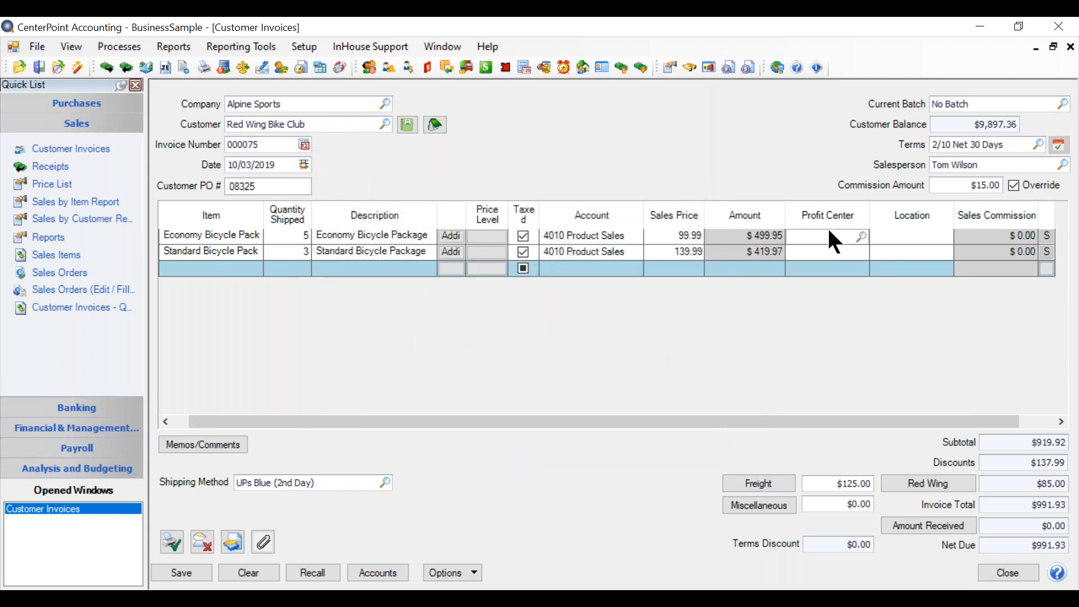
pyautogui.write('bike')
pyautogui.press('Tab')
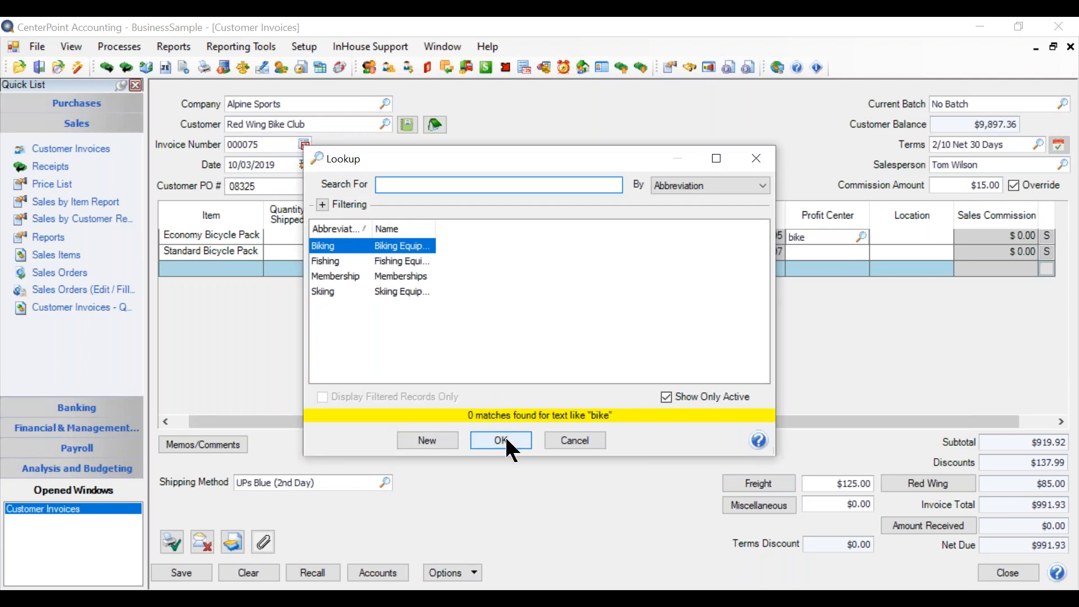
pyautogui.click(504, 438)
pyautogui.write('mi')
pyautogui.press('Tab')
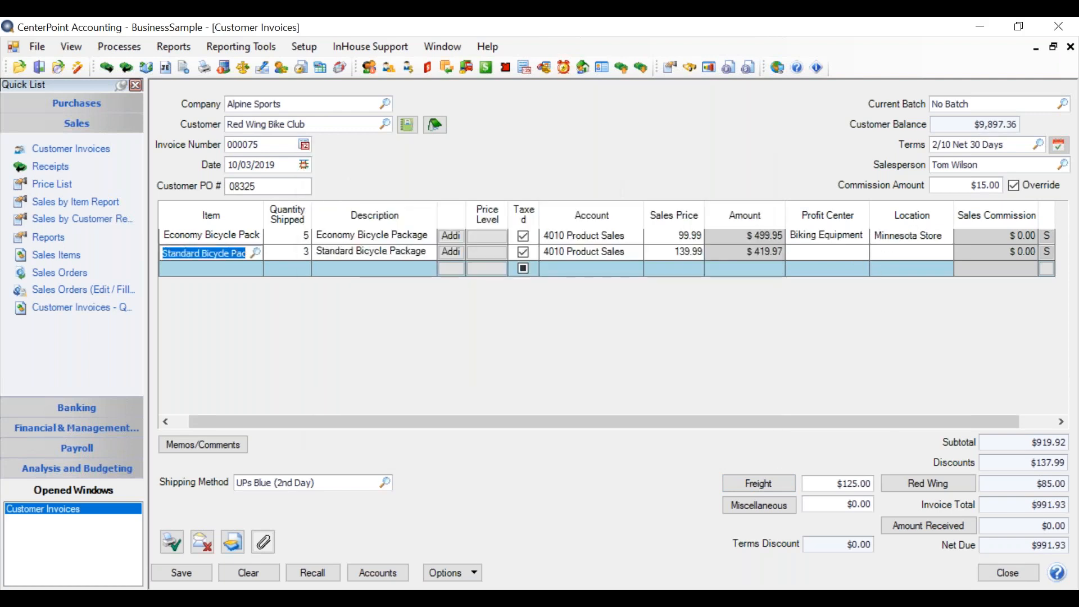
# Step: Assign the Standard Bicycle Package line to the Biking profit center and the Minnesota Store location
pyautogui.click(853, 250)
pyautogui.write('ik')
pyautogui.press('Tab')
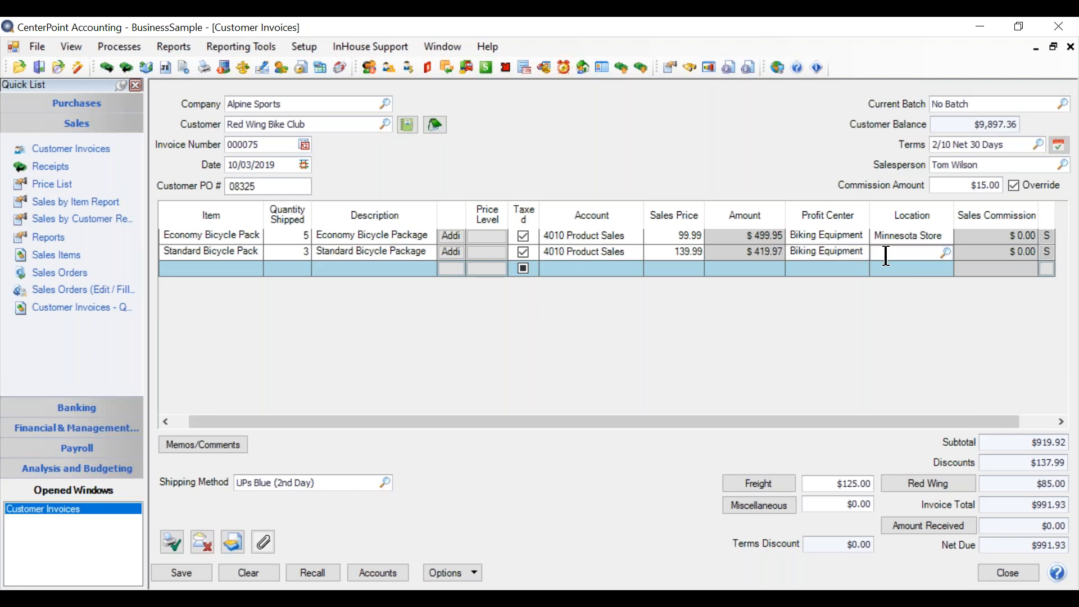
pyautogui.write('mn')
pyautogui.press('Tab')
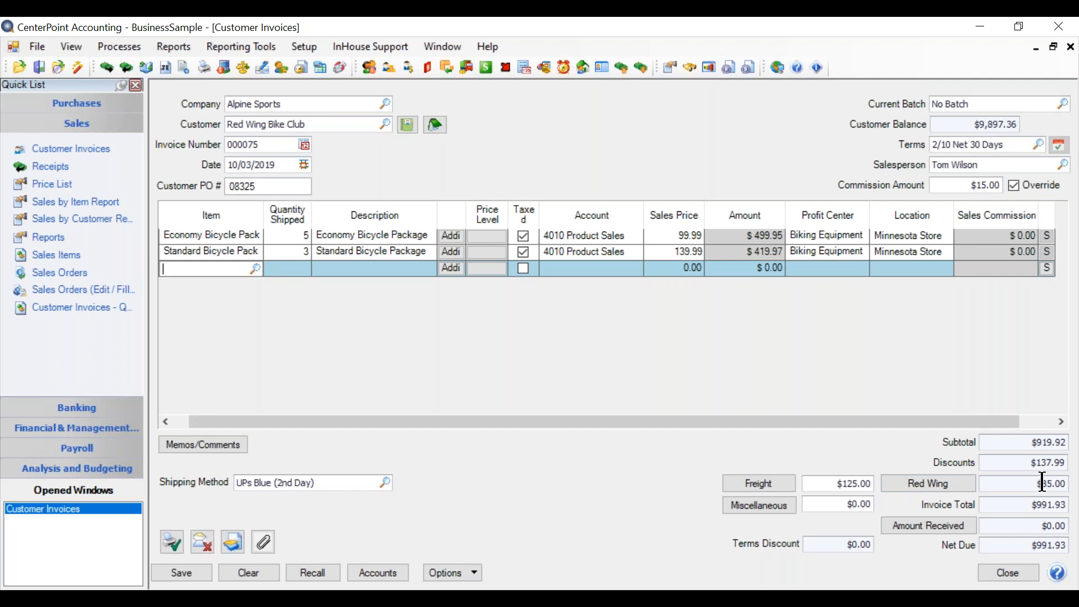
# Step: Review the Red Wing sales tax breakdown and the miscellaneous charge details without changing them
pyautogui.click(952, 485)
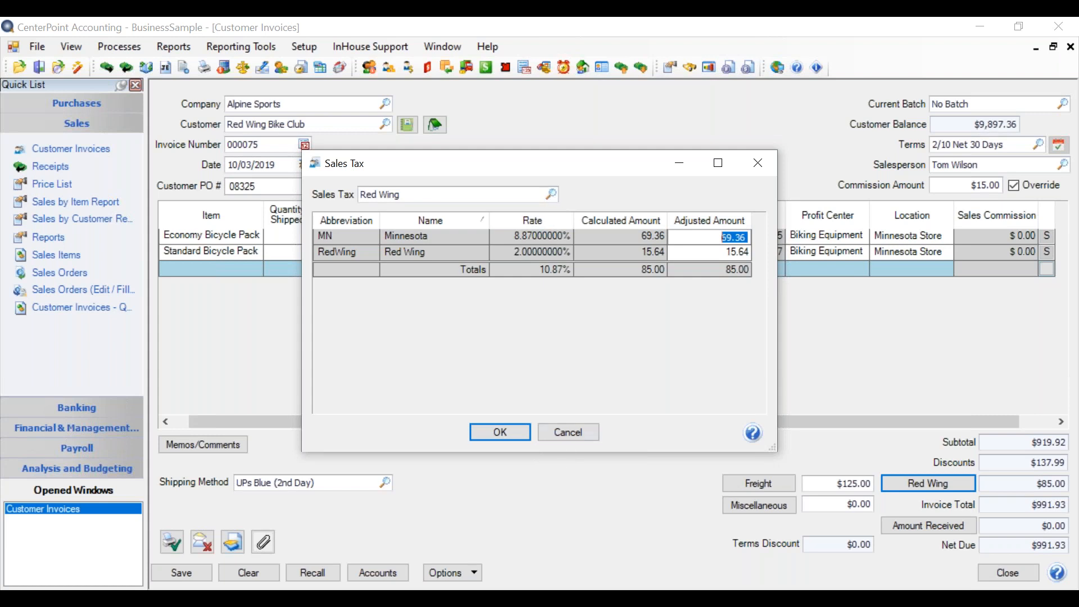
pyautogui.click(498, 434)
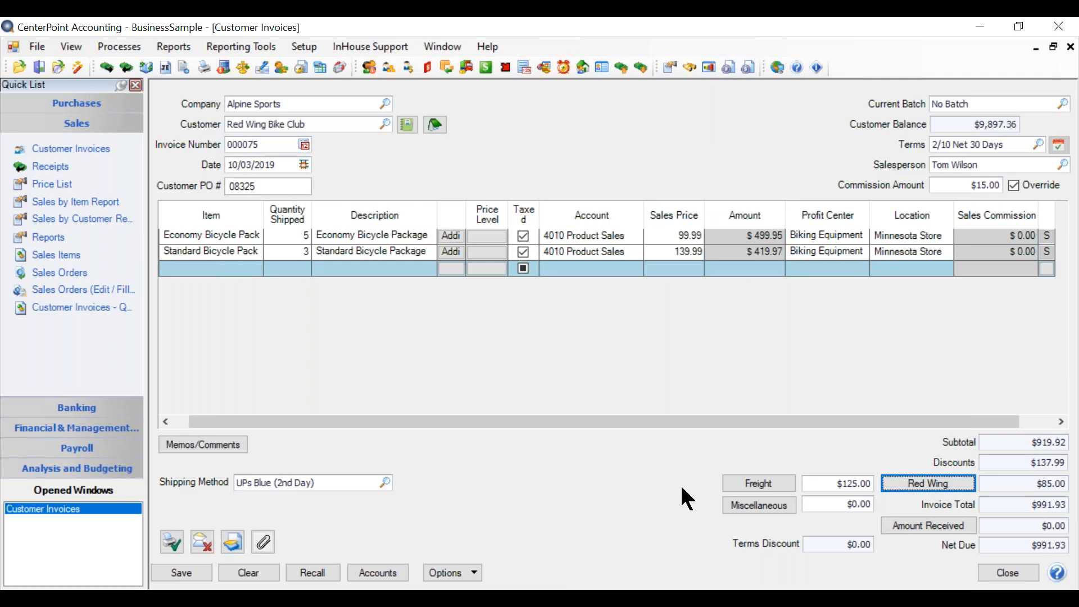
pyautogui.click(733, 505)
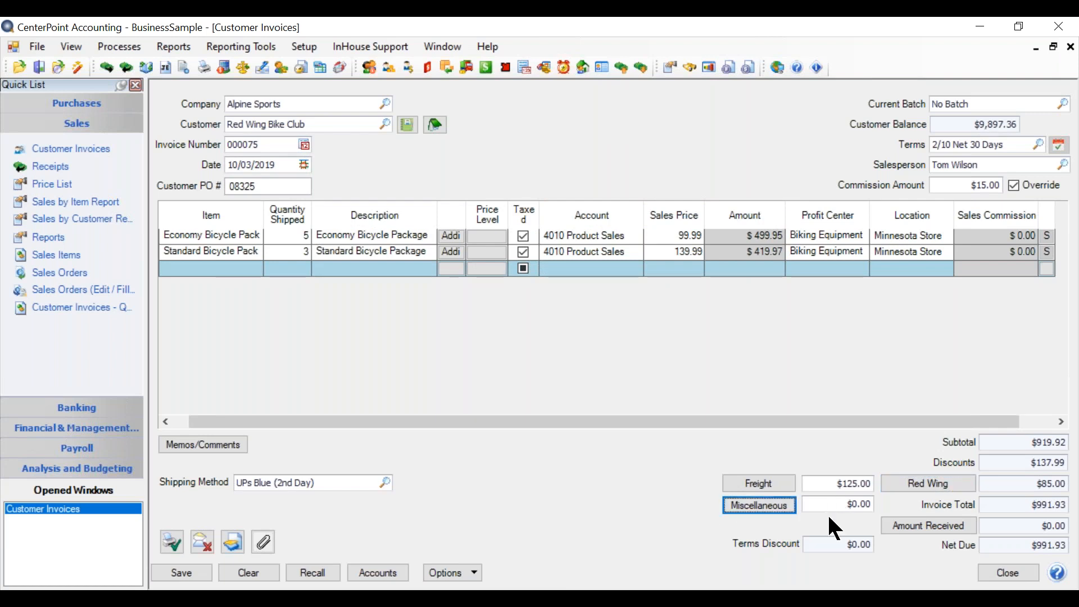
pyautogui.click(765, 504)
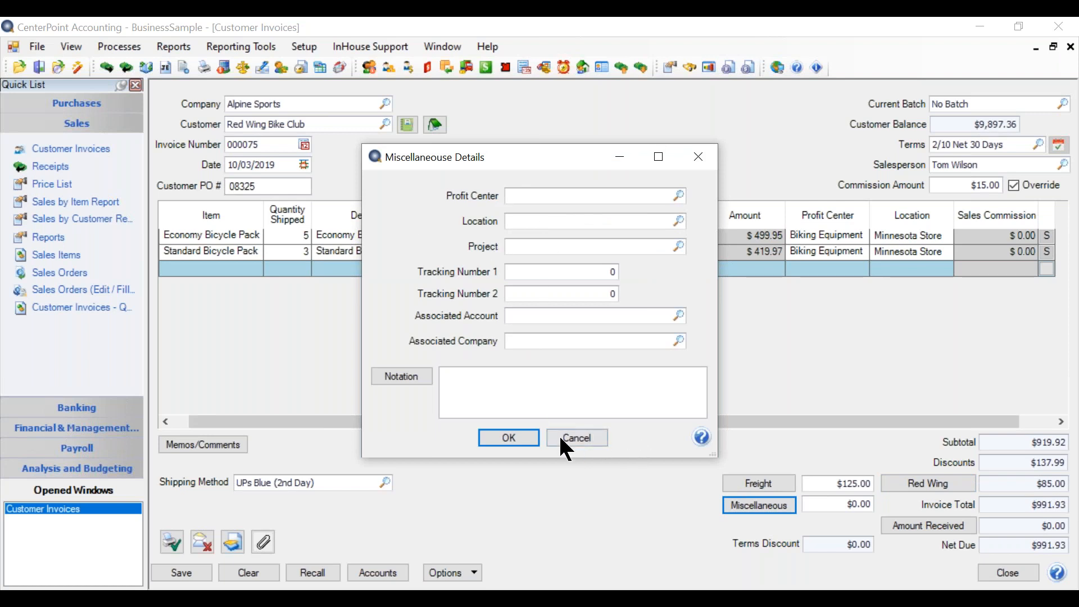
pyautogui.click(580, 434)
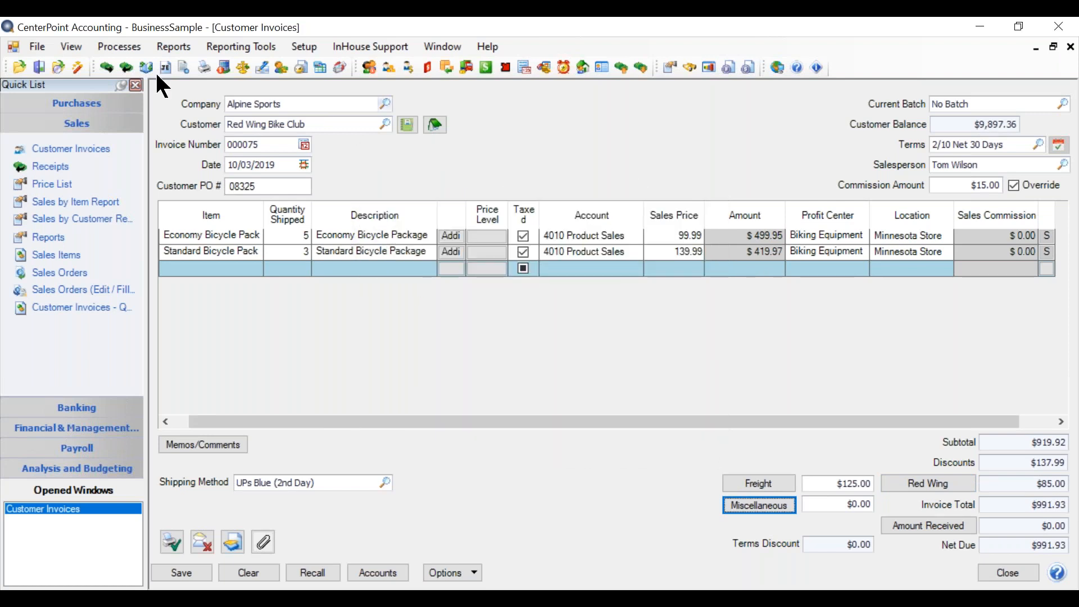
pyautogui.press('Tab')
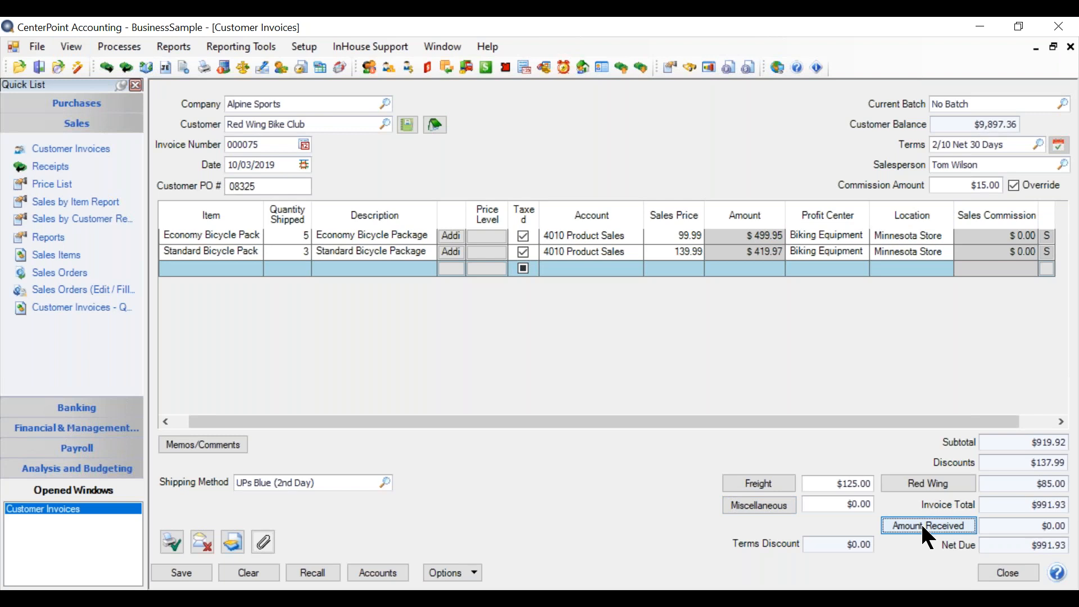
# Step: Set customer deposits to apply automatically to invoices
pyautogui.click(474, 573)
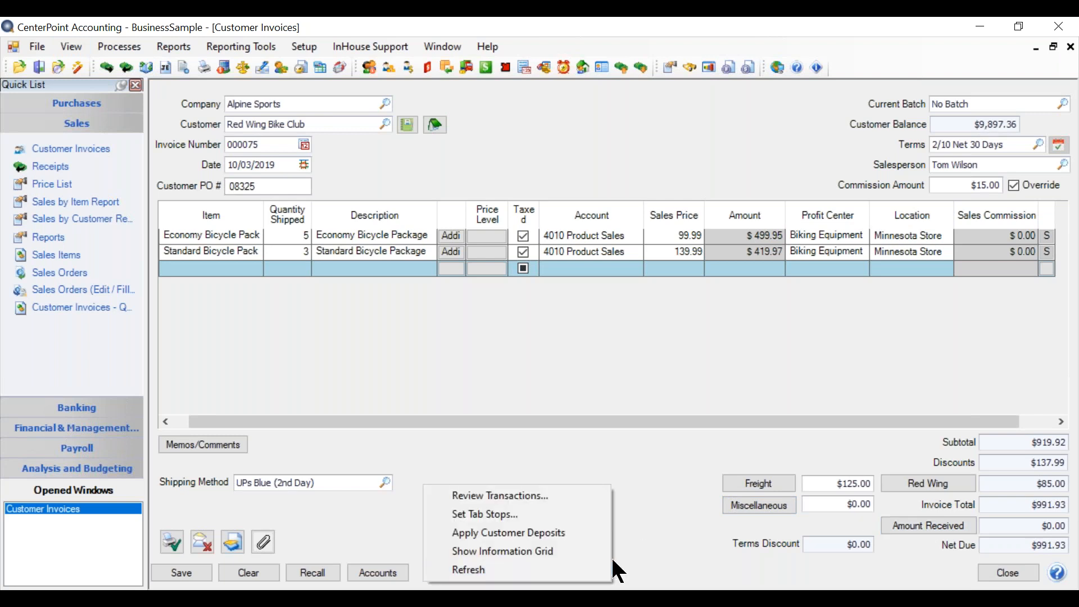
pyautogui.click(532, 535)
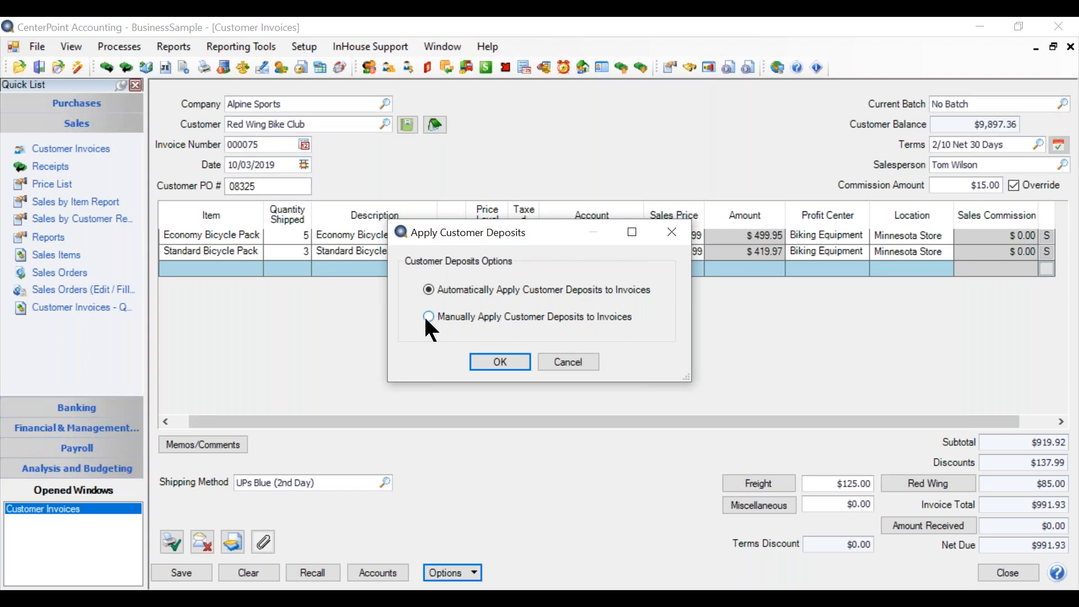
pyautogui.click(511, 366)
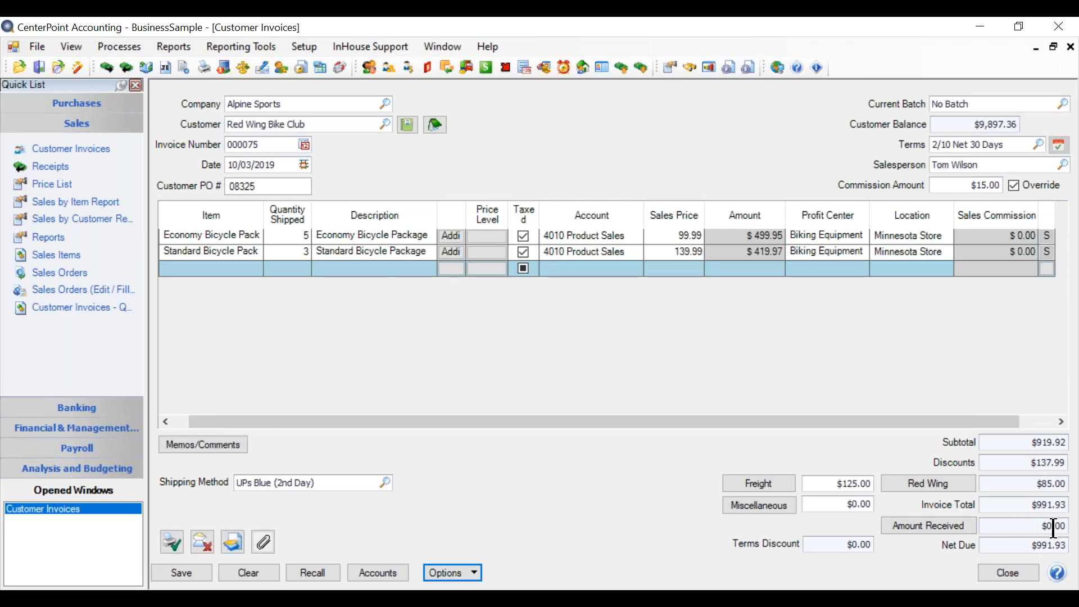
# Step: Record a $250.00 check receipt on the invoice, deposited to the Cash in Bank checking account with Check/Ref # 98545
pyautogui.click(928, 526)
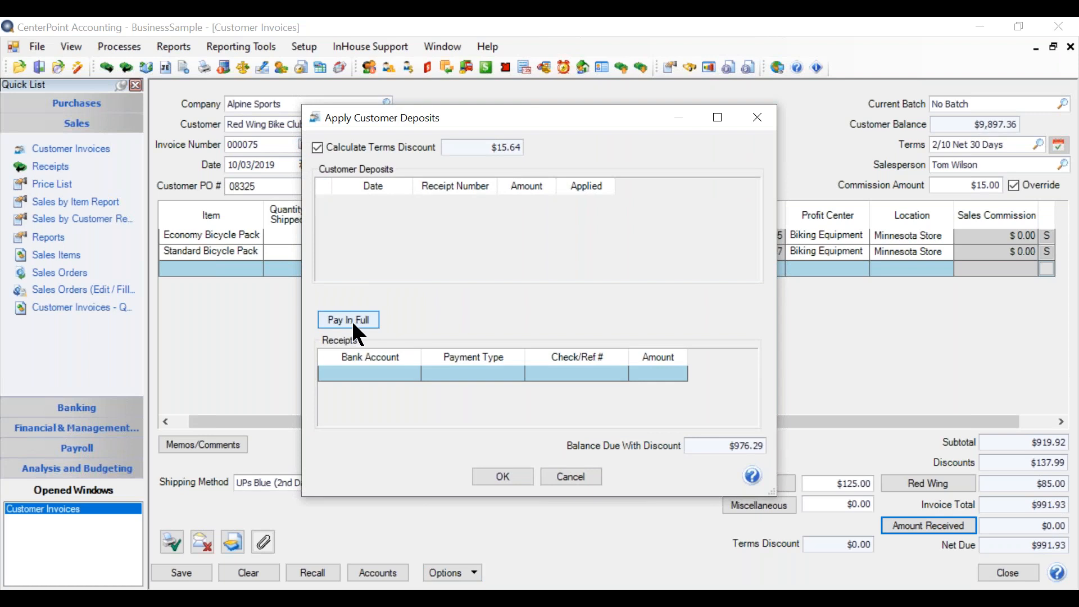
pyautogui.click(339, 372)
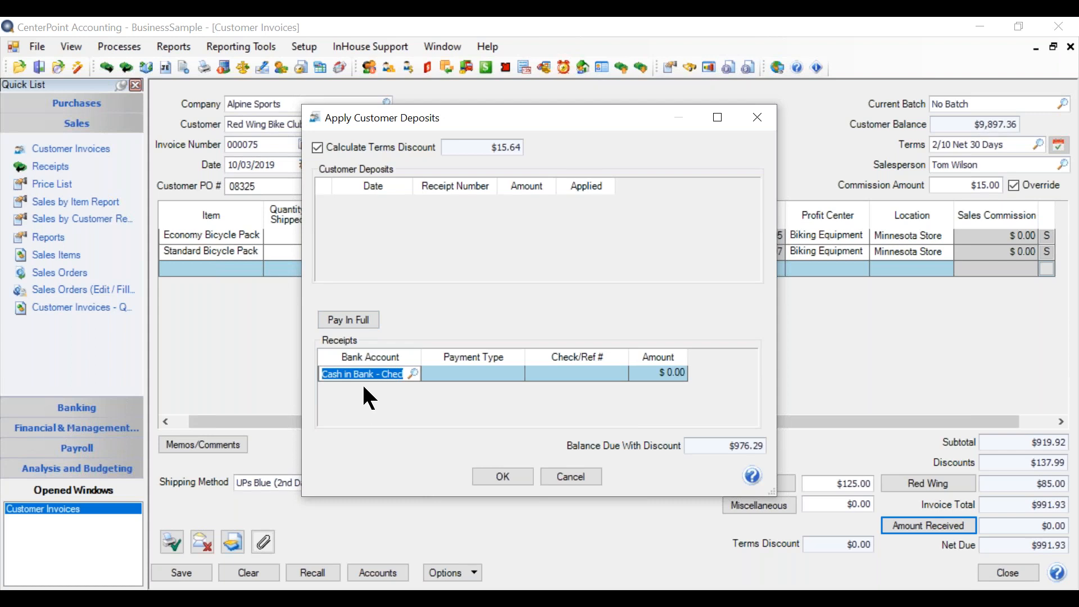
pyautogui.press('Tab')
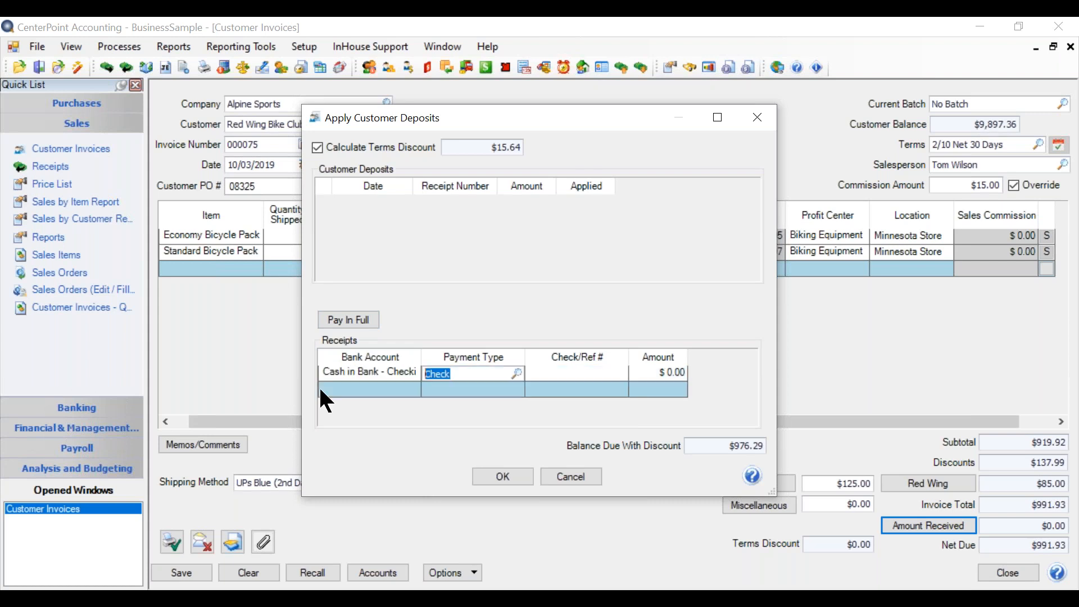
pyautogui.press('Tab')
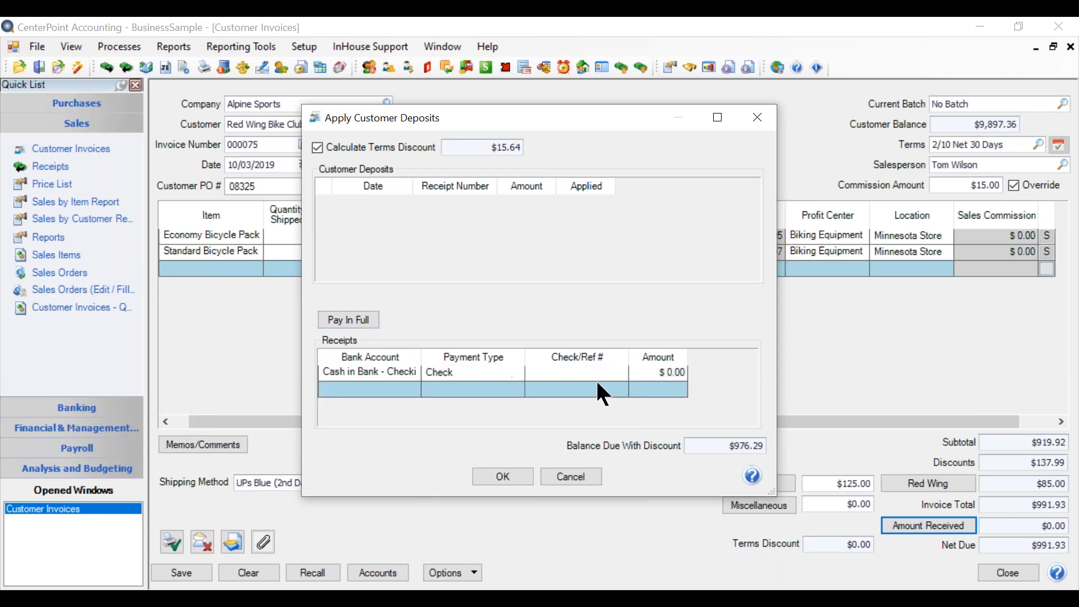
pyautogui.write('98545')
pyautogui.press('Tab')
pyautogui.write('250.')
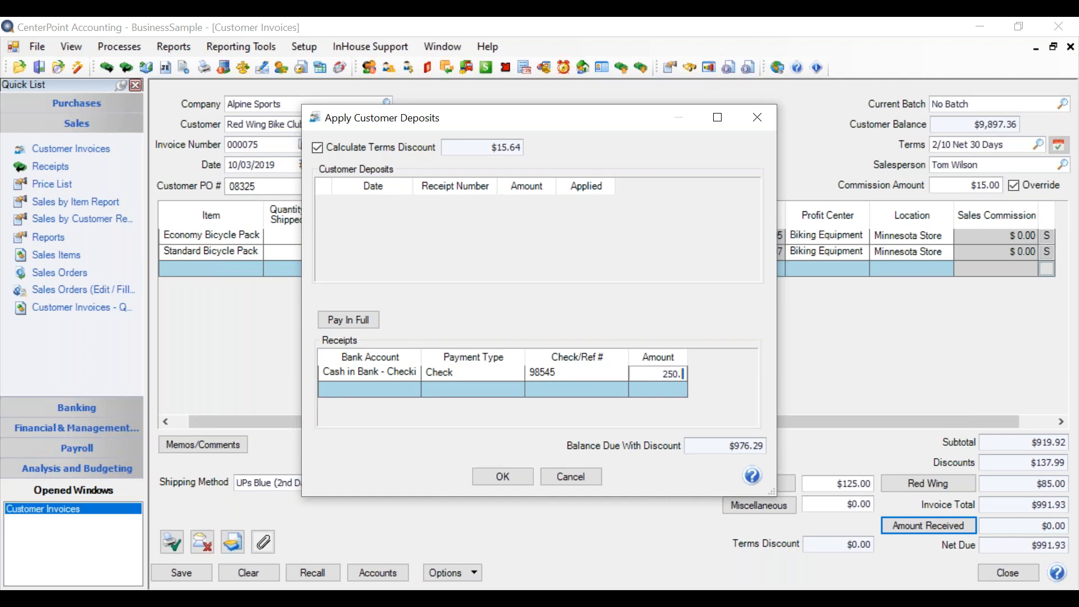
pyautogui.press('Tab')
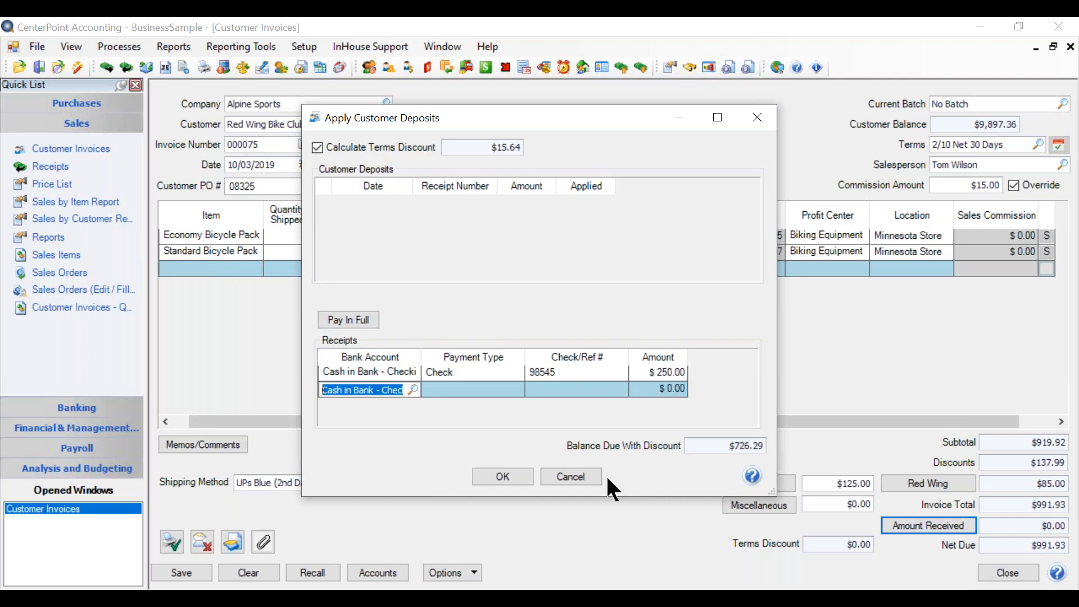
pyautogui.click(508, 477)
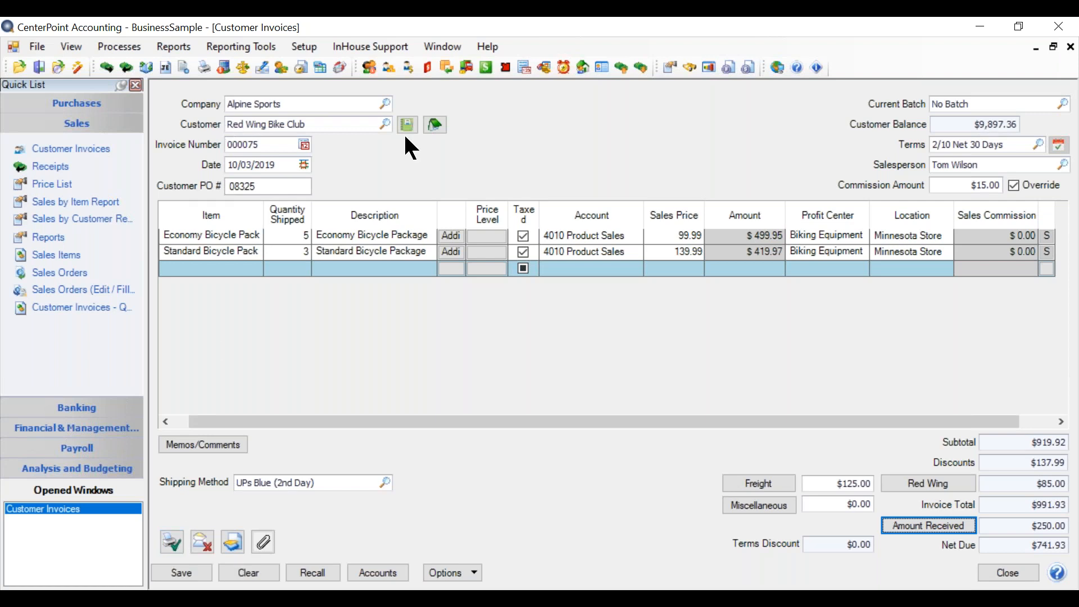
# Step: Review the email and print options in the Red Wing Bike Club customer record without changing them
pyautogui.rightClick(311, 125)
pyautogui.click(345, 155)
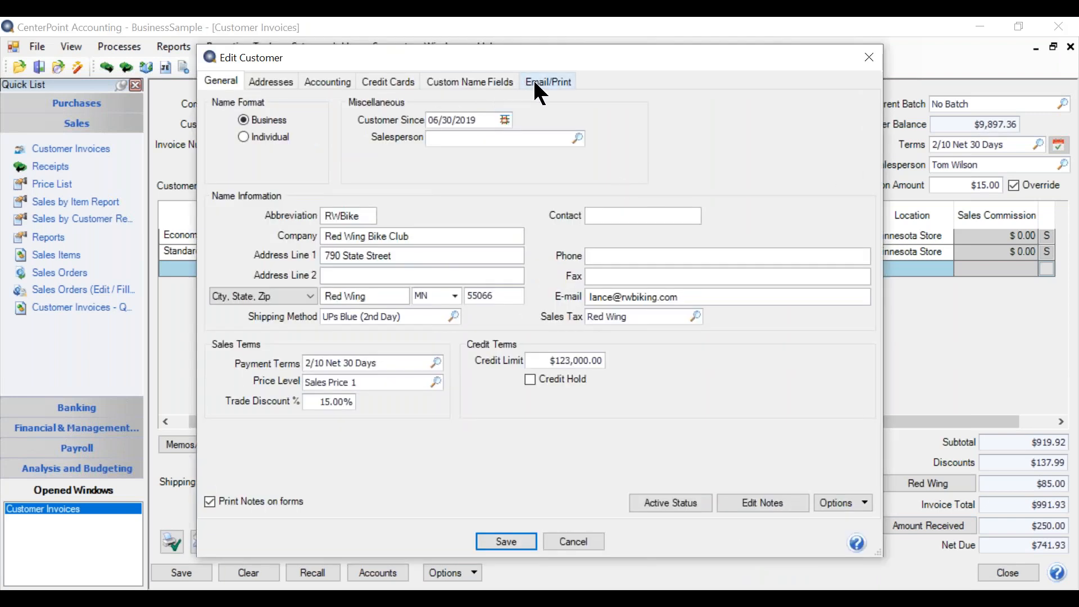
pyautogui.click(534, 90)
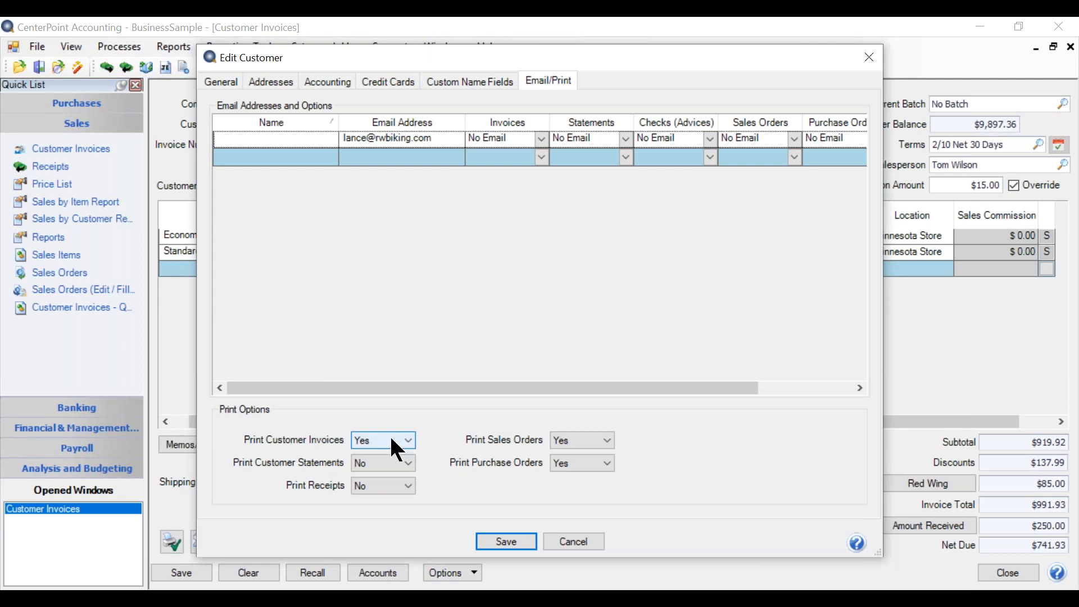
pyautogui.click(514, 540)
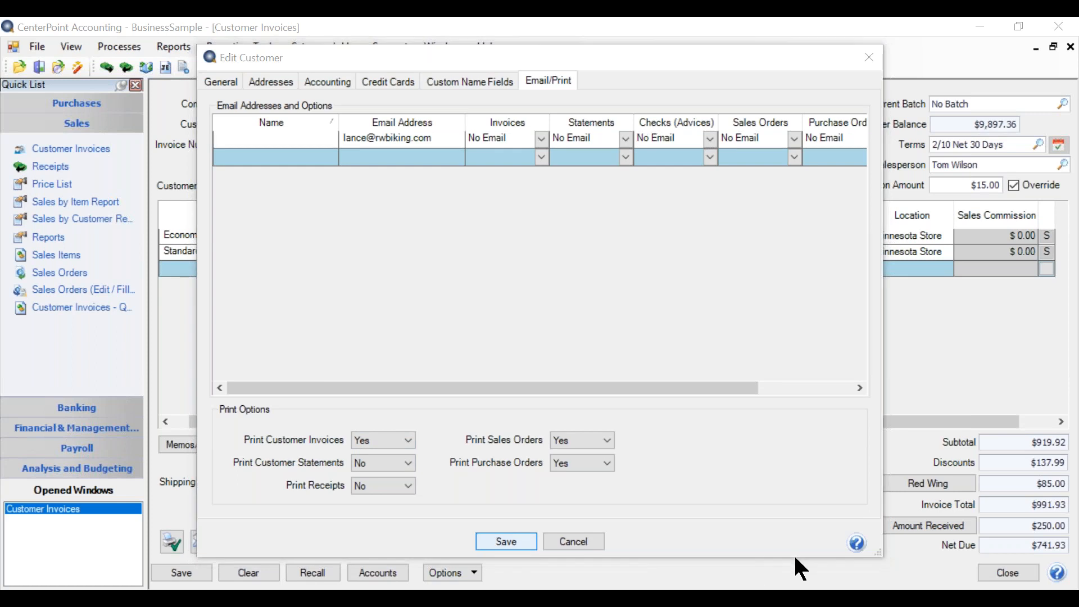
# Step: Choose the System Default invoice format in the invoice's print settings, trying Controller Laser Invoice first
pyautogui.click(173, 543)
pyautogui.click(440, 303)
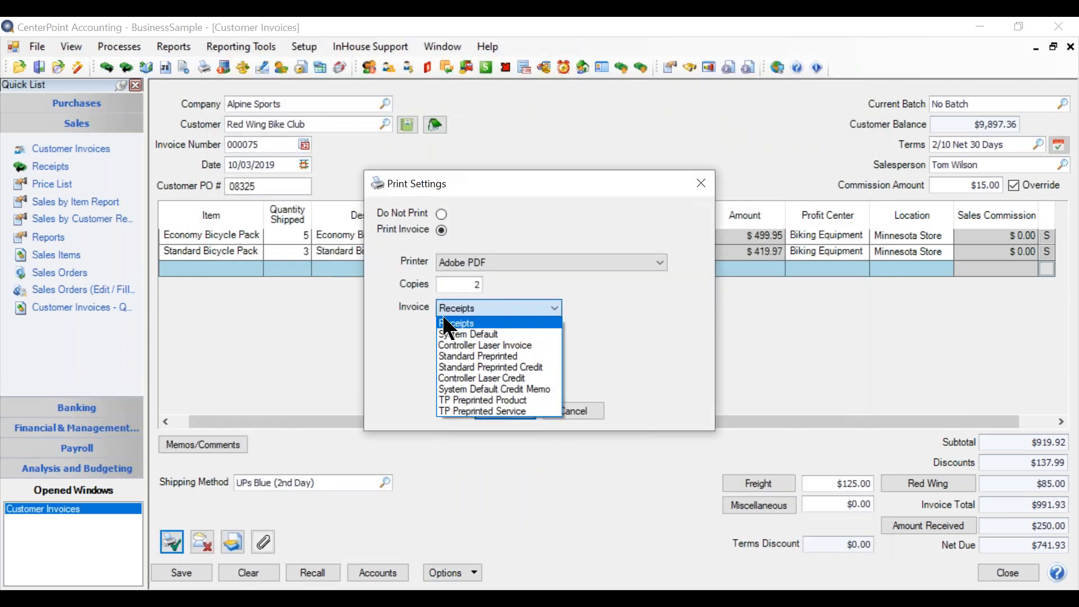
pyautogui.click(504, 344)
pyautogui.click(500, 316)
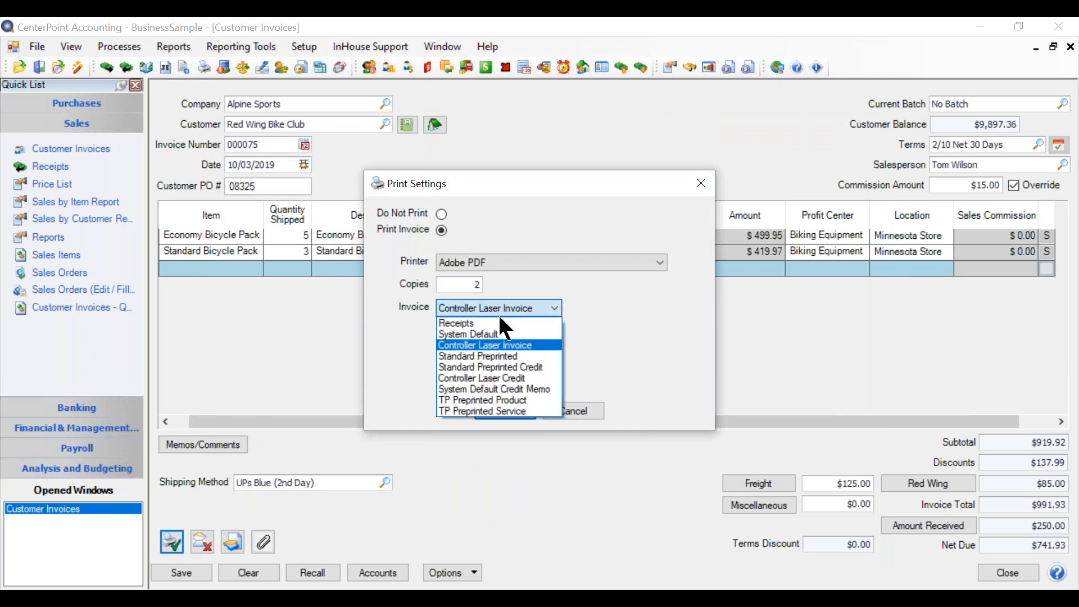
pyautogui.click(493, 334)
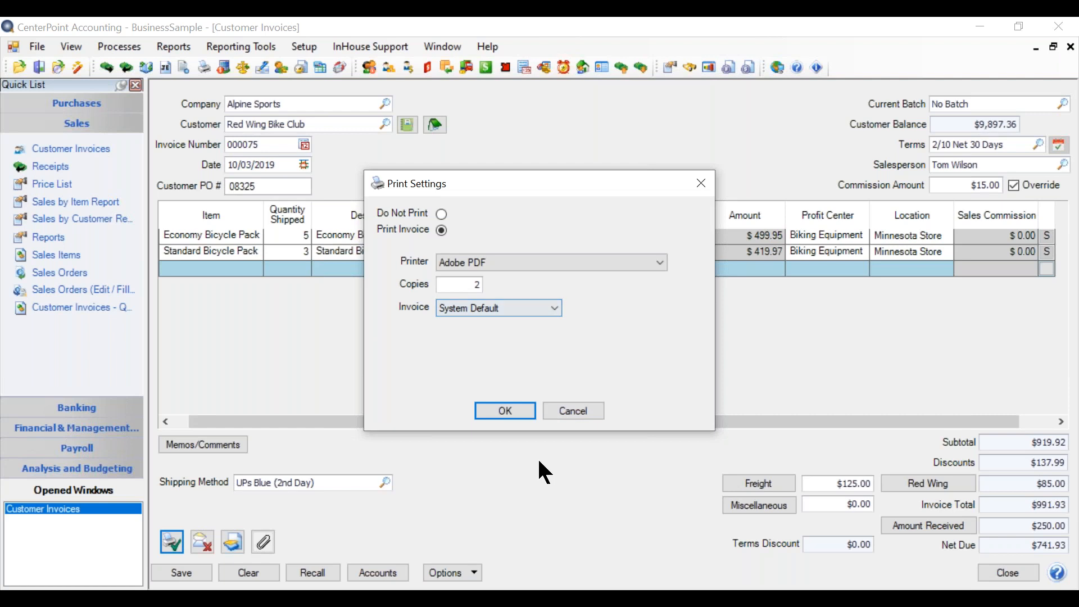
pyautogui.click(506, 413)
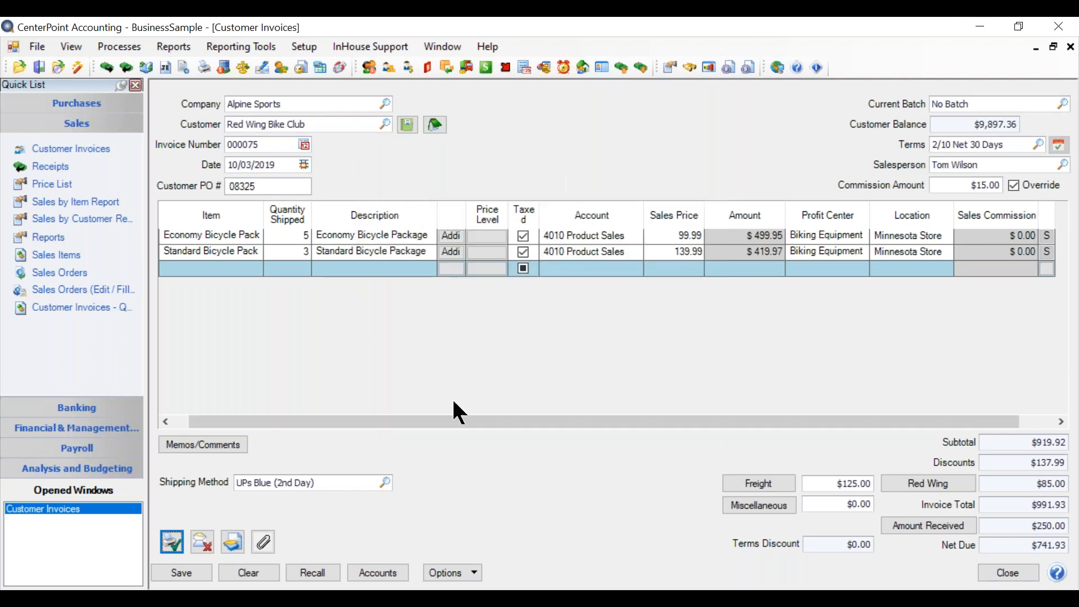
# Step: Review the invoice's email settings, leaving the recipient, message and format options unchanged
pyautogui.click(207, 535)
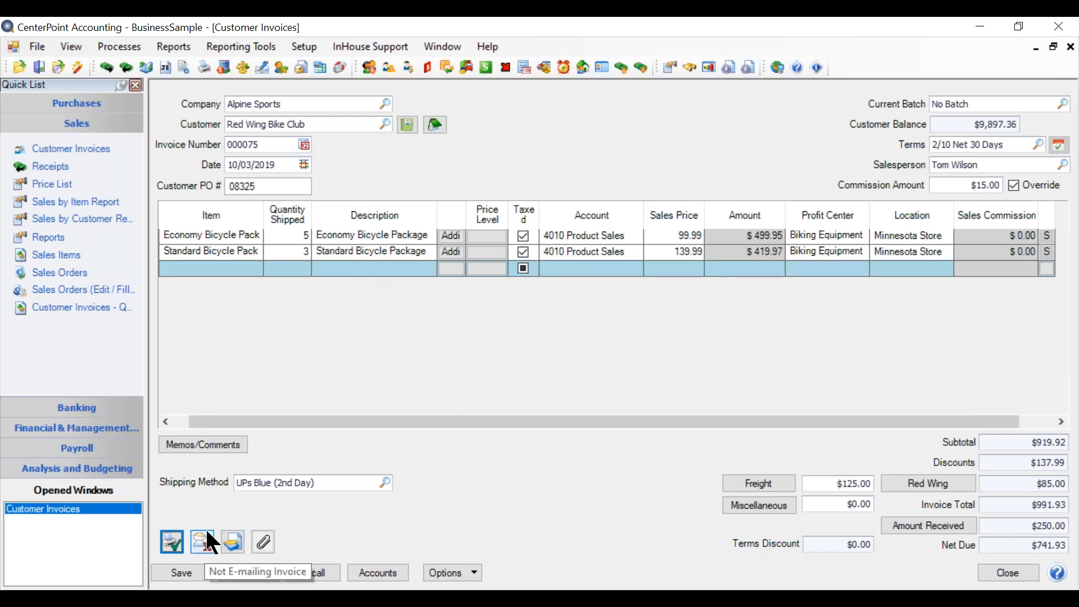
pyautogui.click(208, 541)
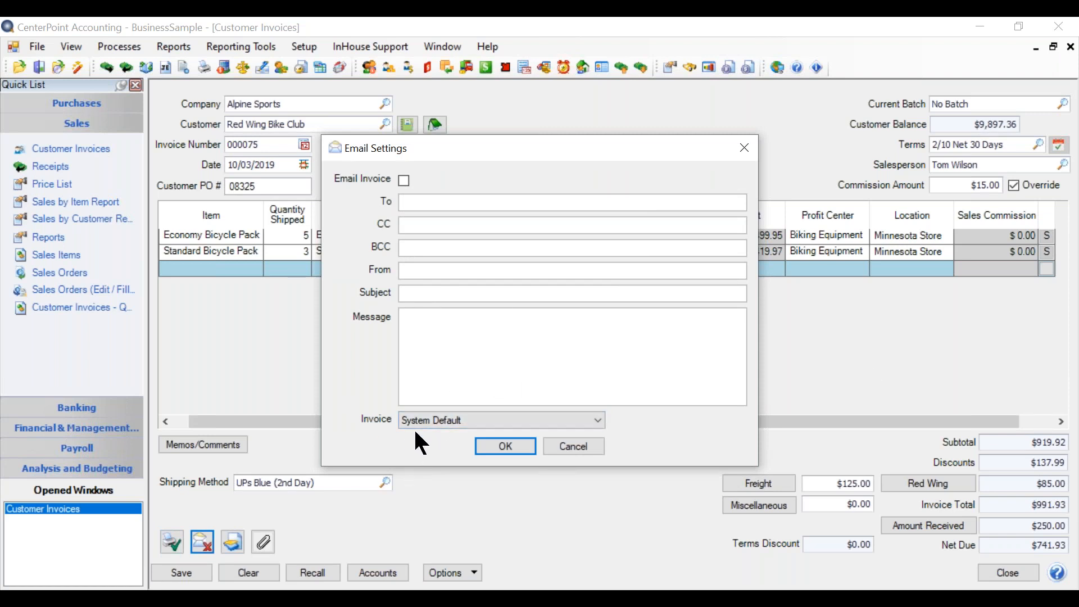
pyautogui.click(506, 447)
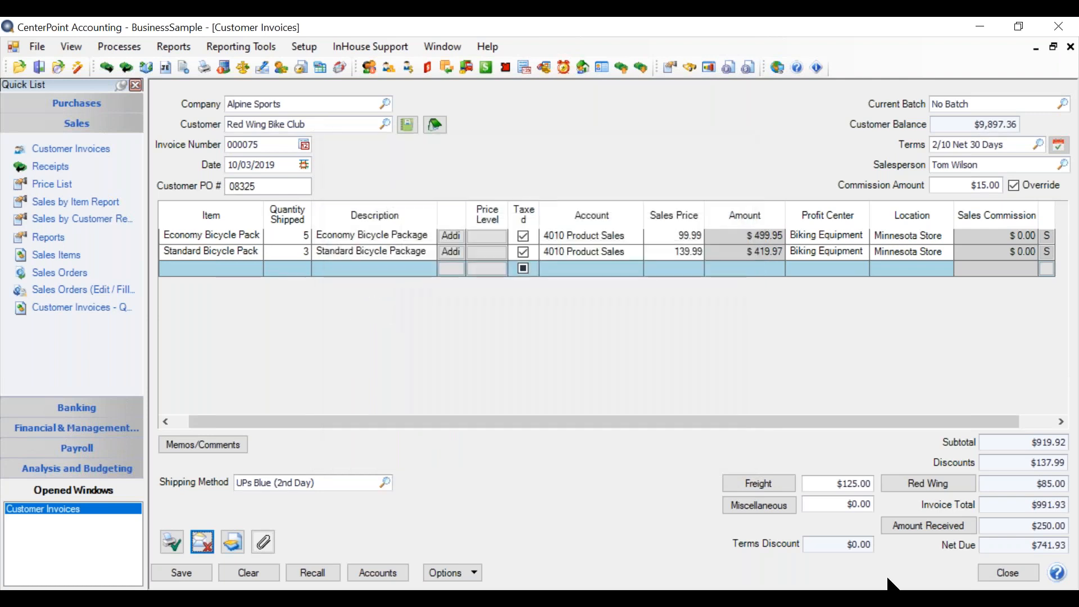